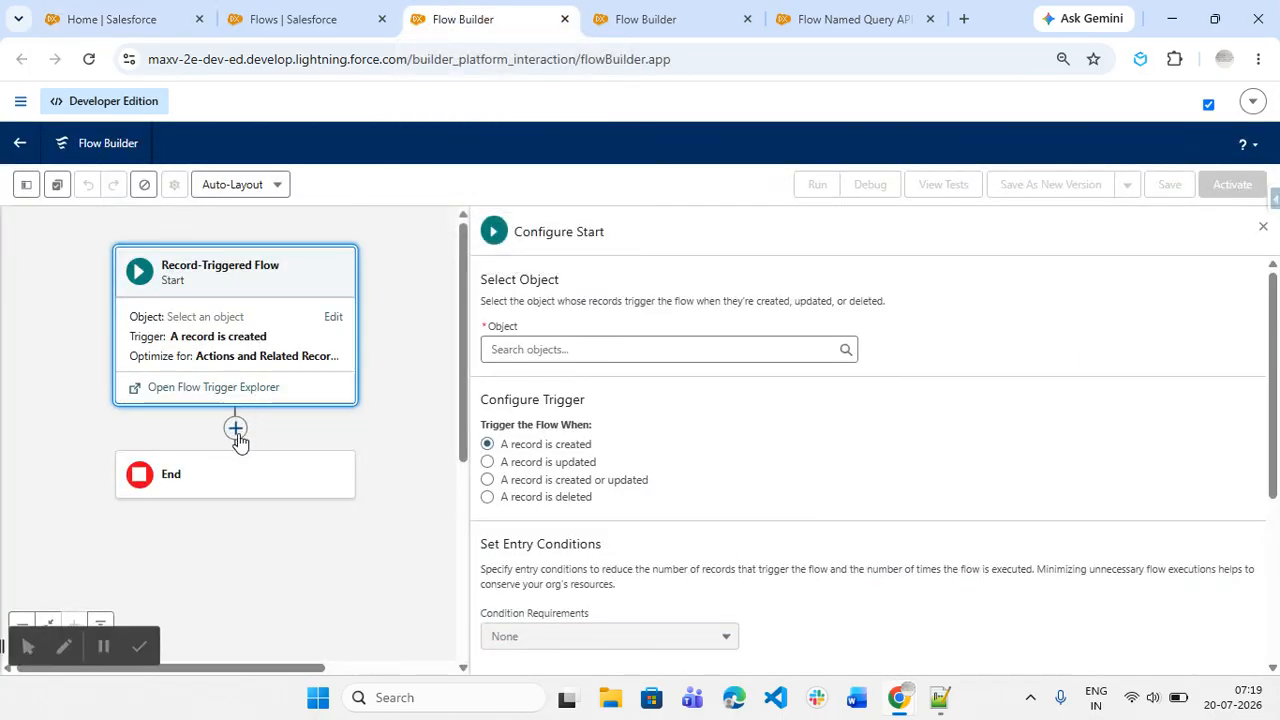
Step: Browse the Add Element options, including Run Agent, in the record-triggered and autolaunched flow tabs
left_click(235, 429)
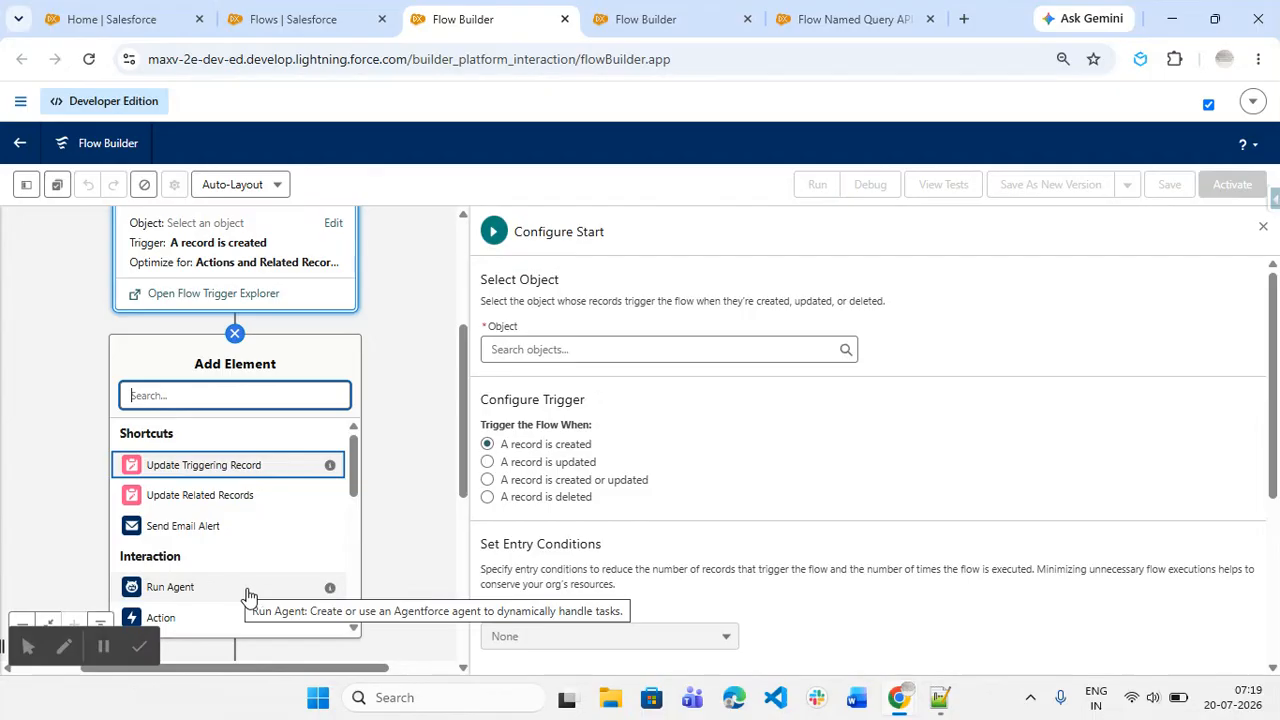
left_click(650, 12)
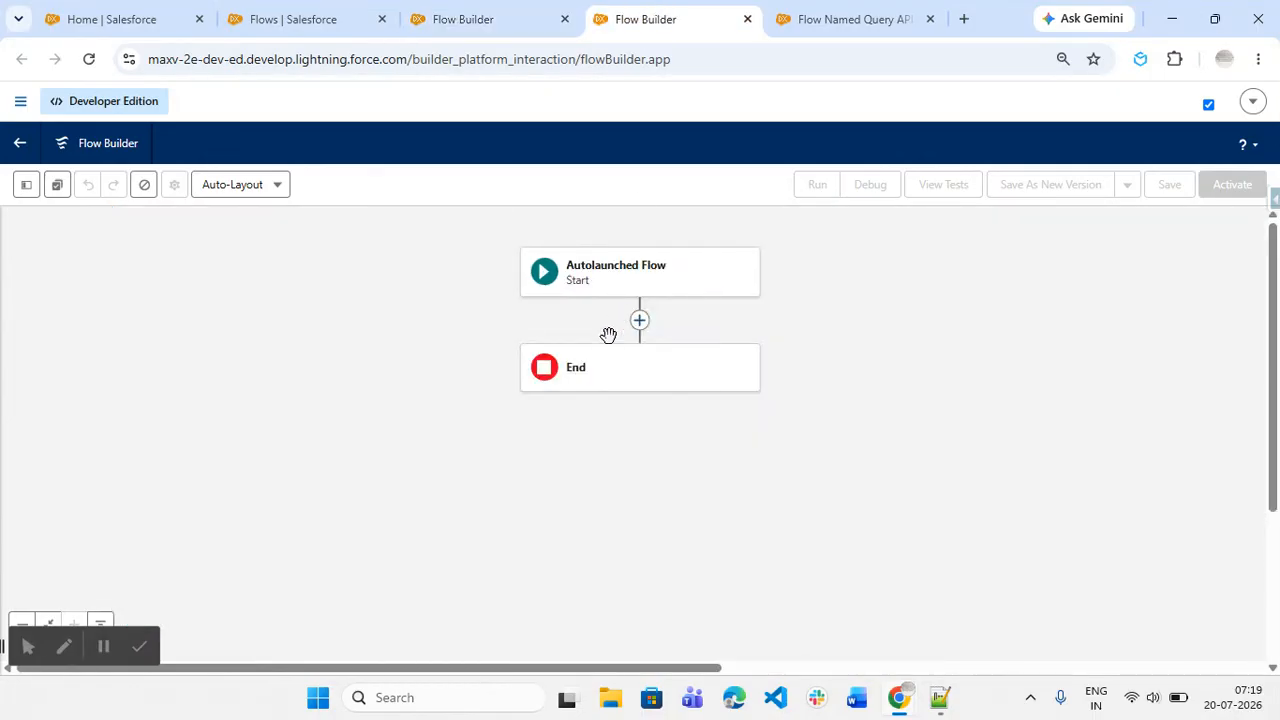
left_click(640, 322)
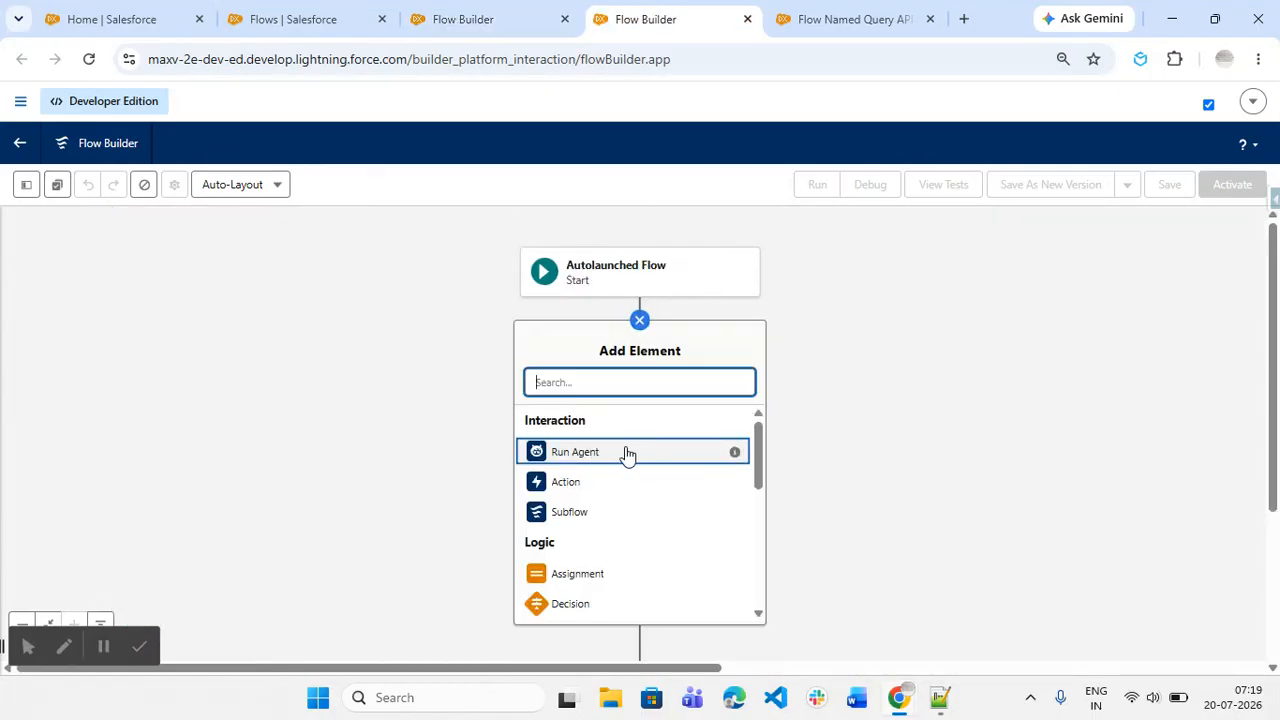
left_click(835, 18)
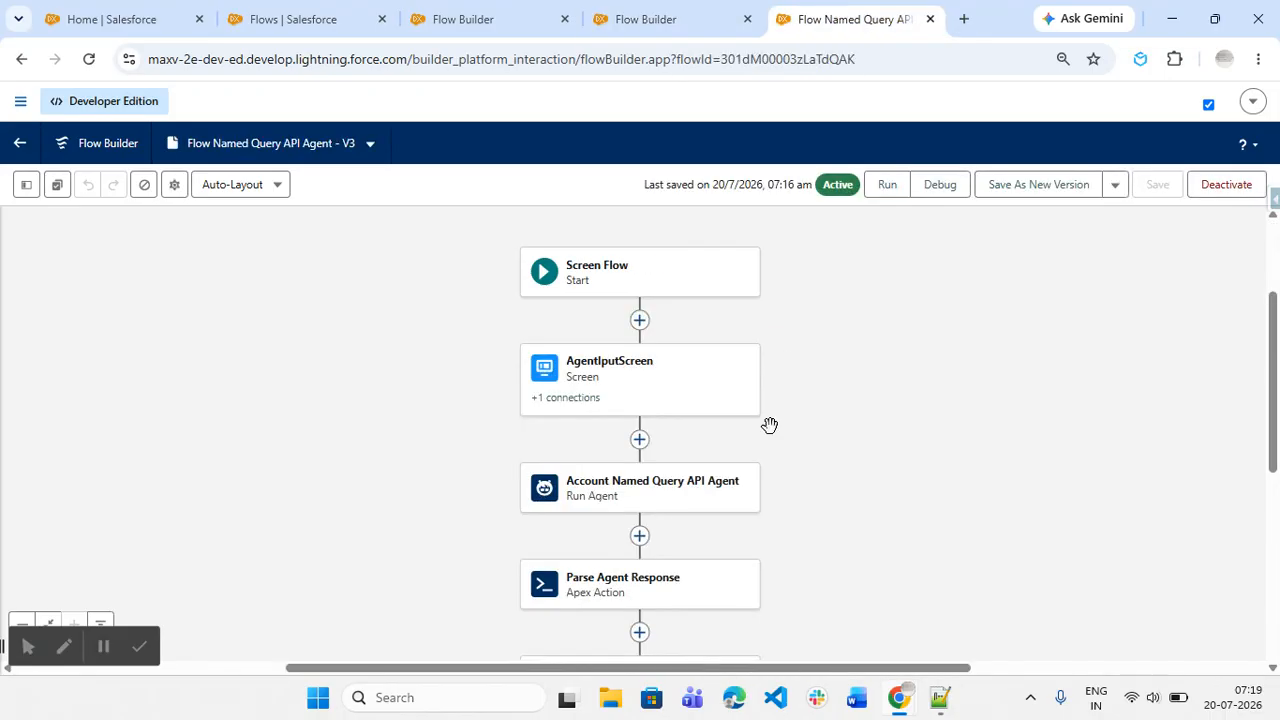
Step: Inspect the Run Agent element's selected agent and its Agent Request and Session ID inputs
left_click(603, 497)
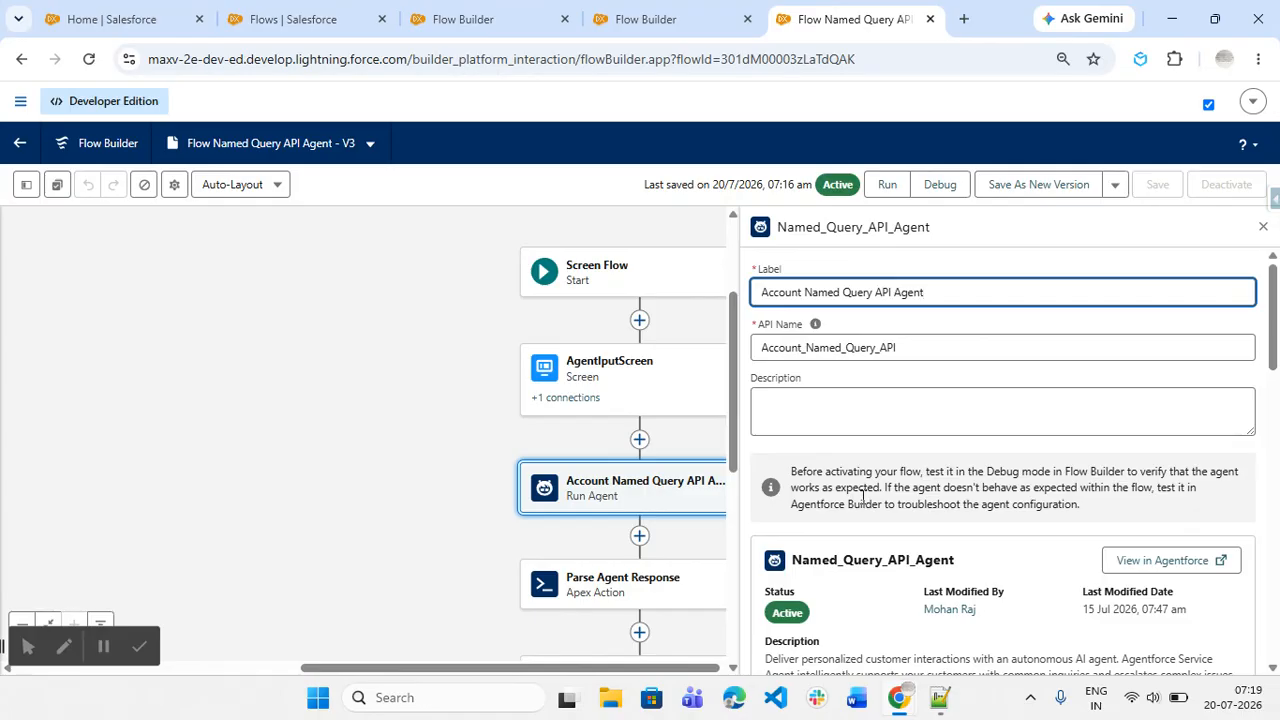
scroll(876, 492, "down", 1)
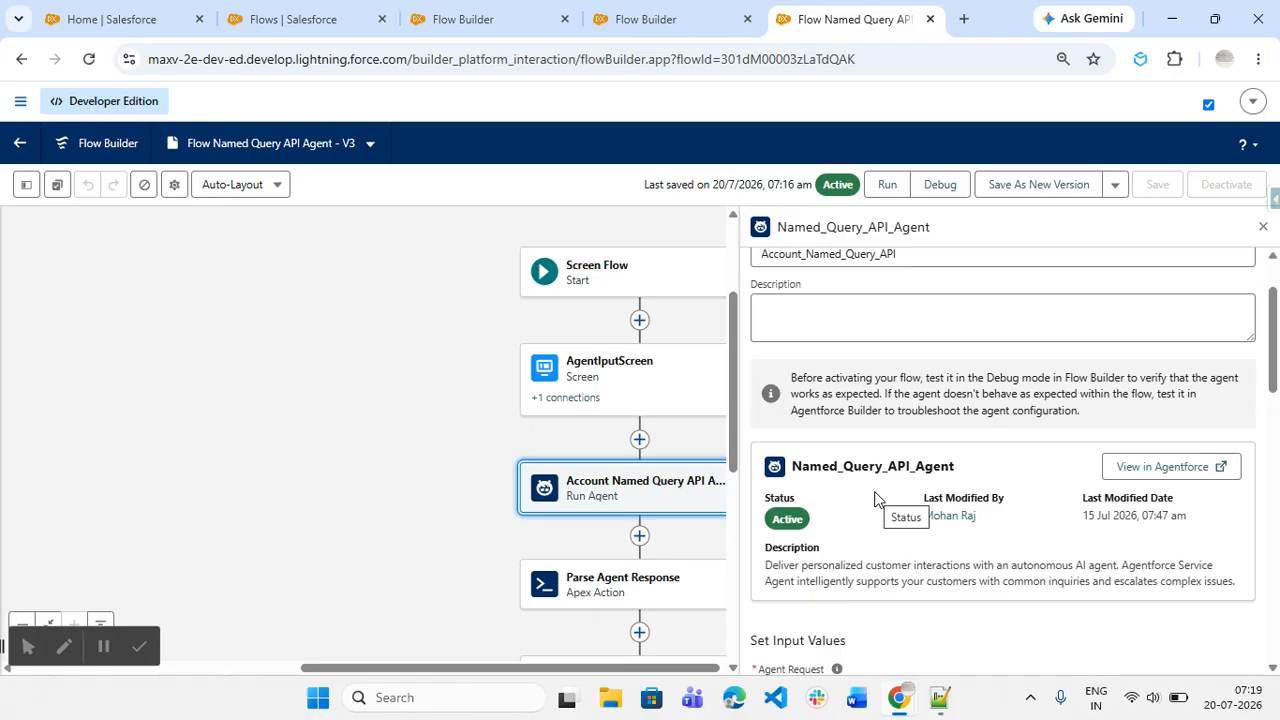
scroll(876, 498, "down", 2)
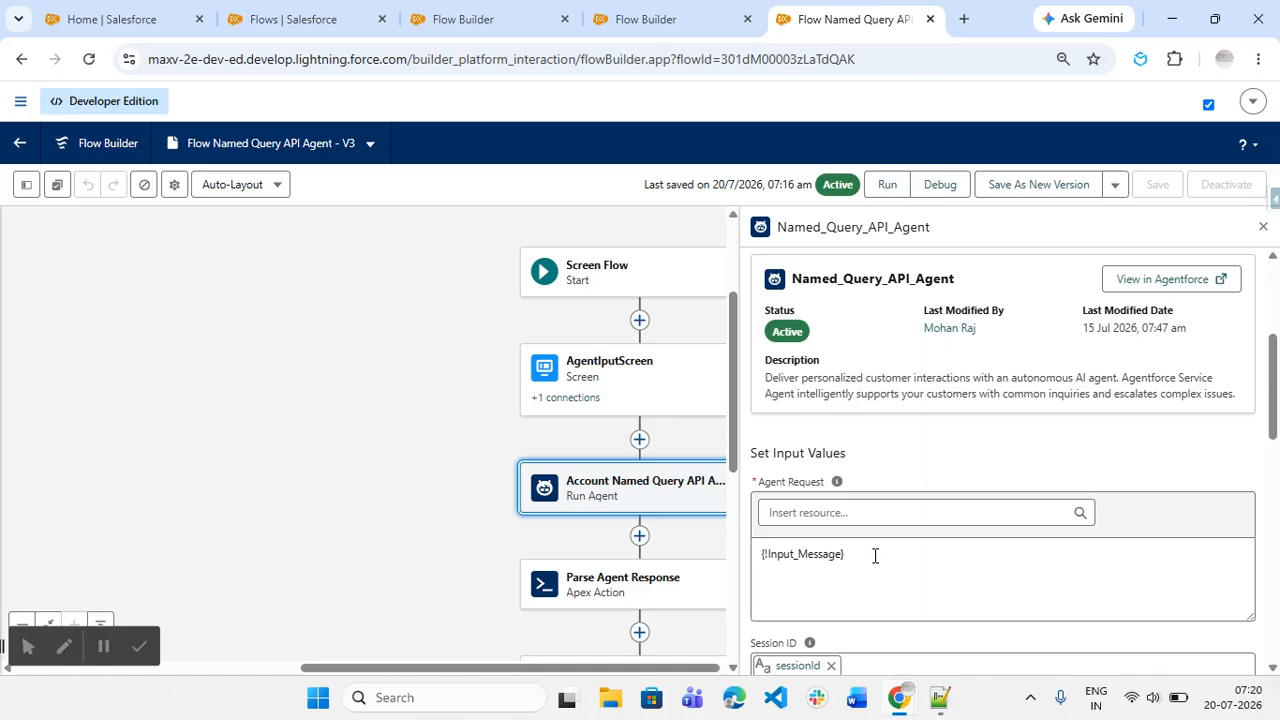
double_click(655, 381)
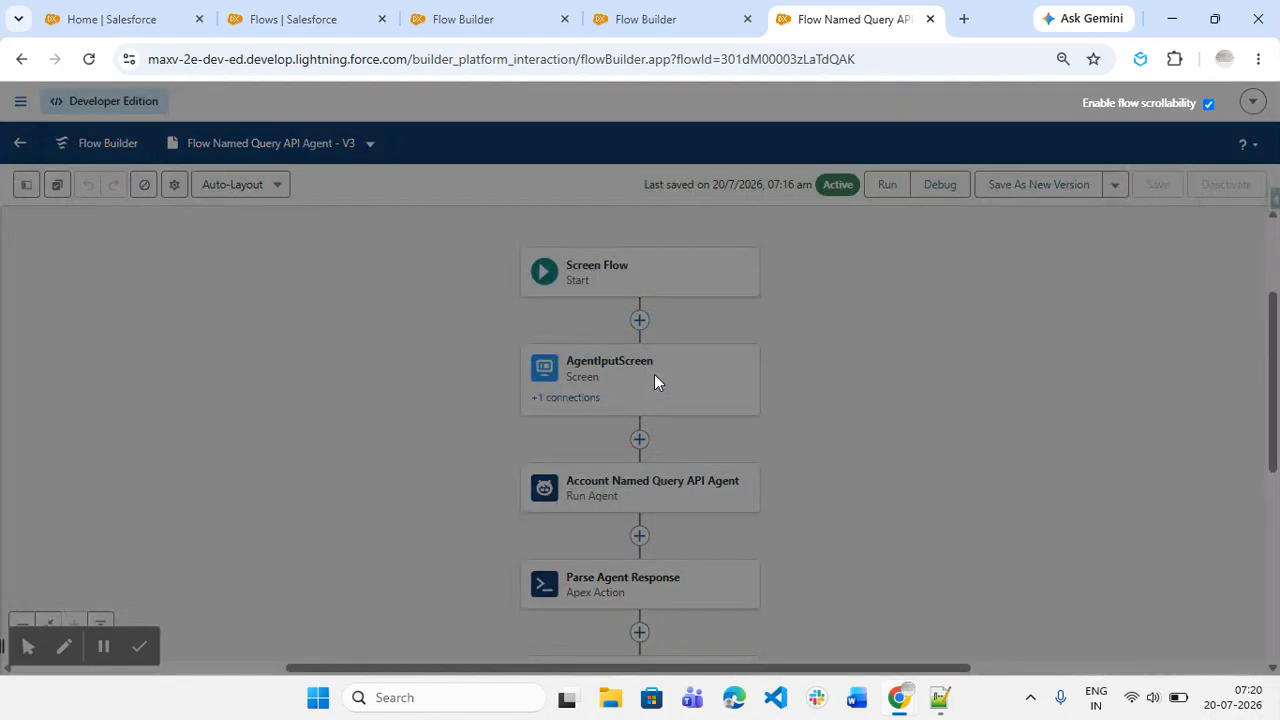
Step: Inspect the Input Message text component on the AgentIputScreen screen, then close without changes
left_click(599, 412)
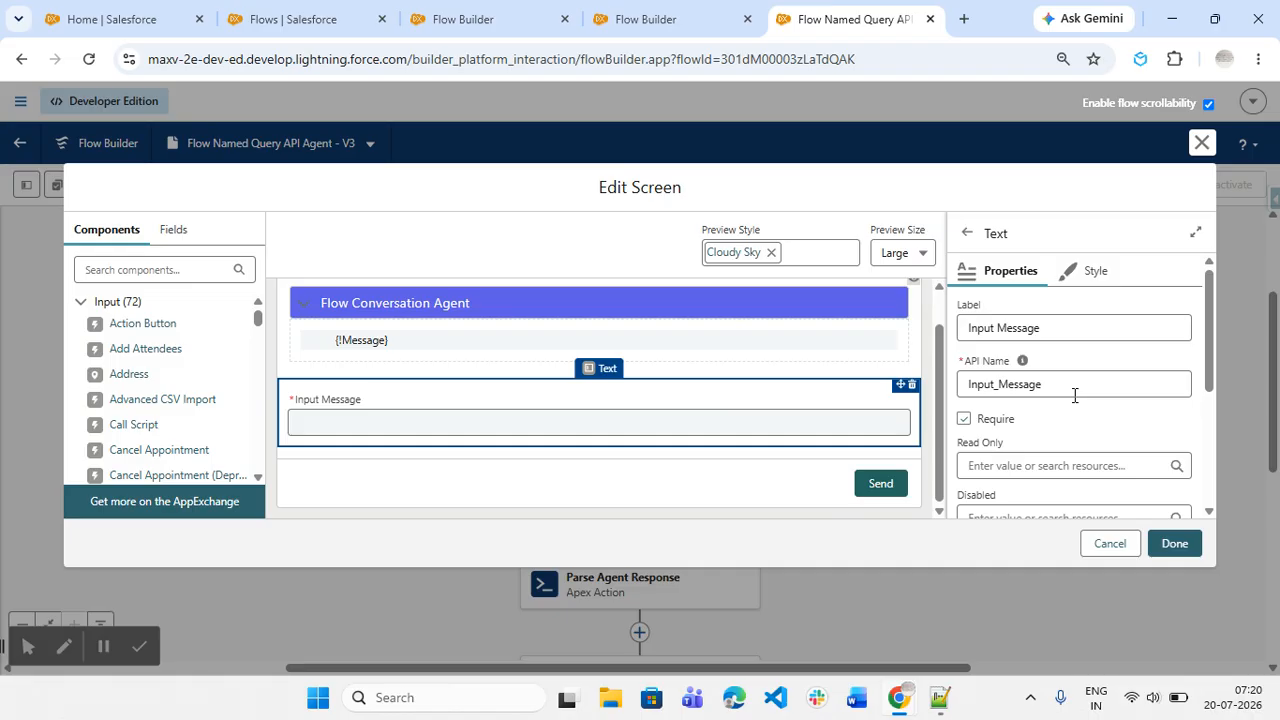
scroll(1075, 395, "down", 1)
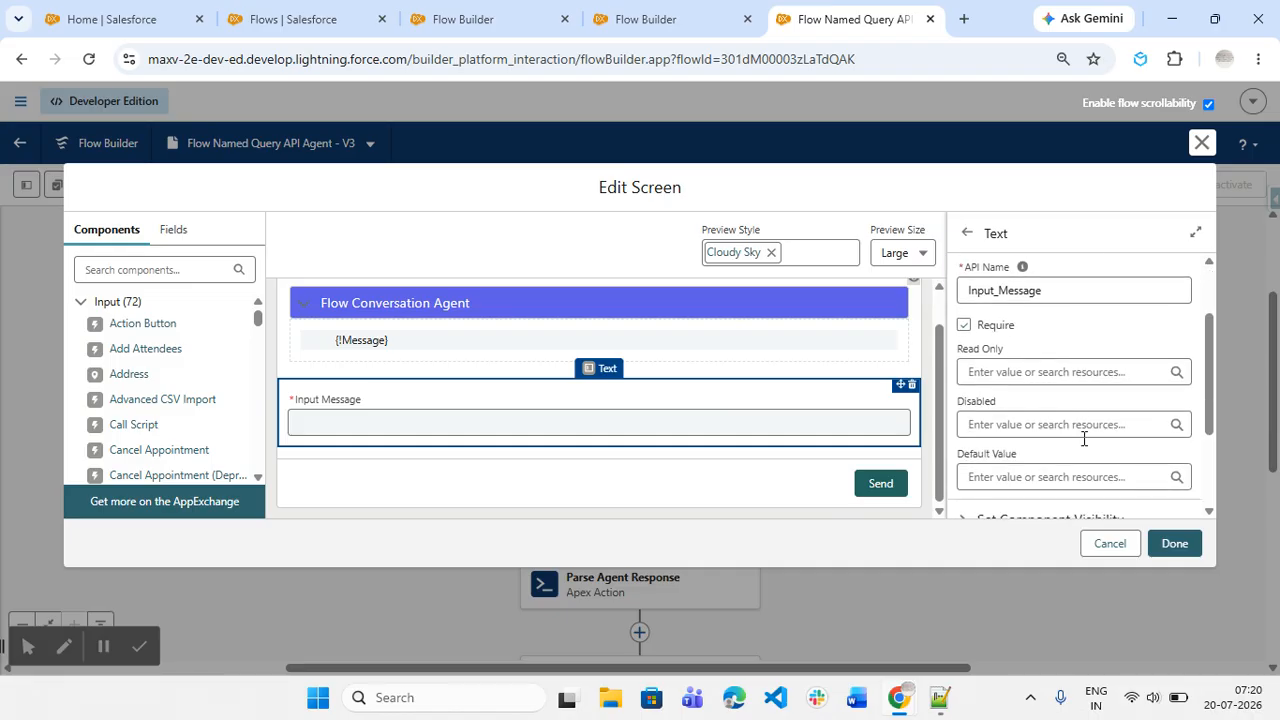
left_click(1107, 551)
scroll(1031, 514, "down", 1)
Step: Review the Run Agent element's manually assigned output variables for Agent Response and Session ID
left_click(689, 400)
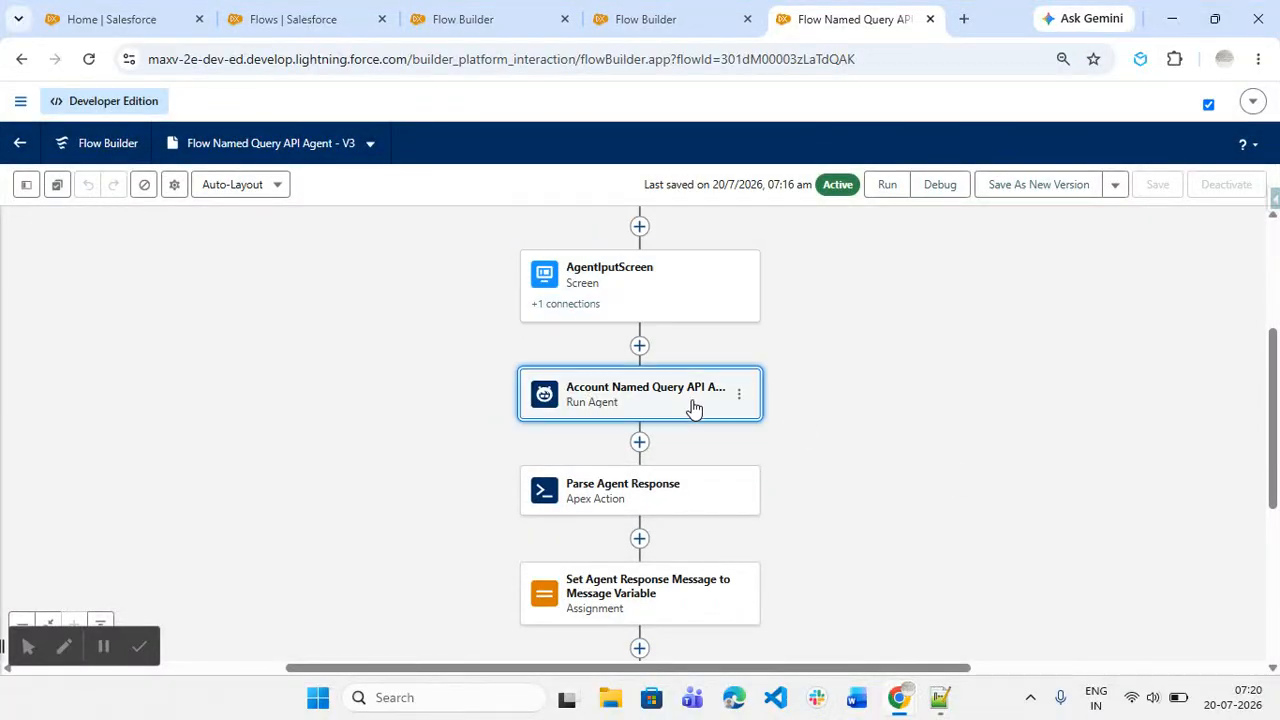
scroll(1152, 456, "down", 4)
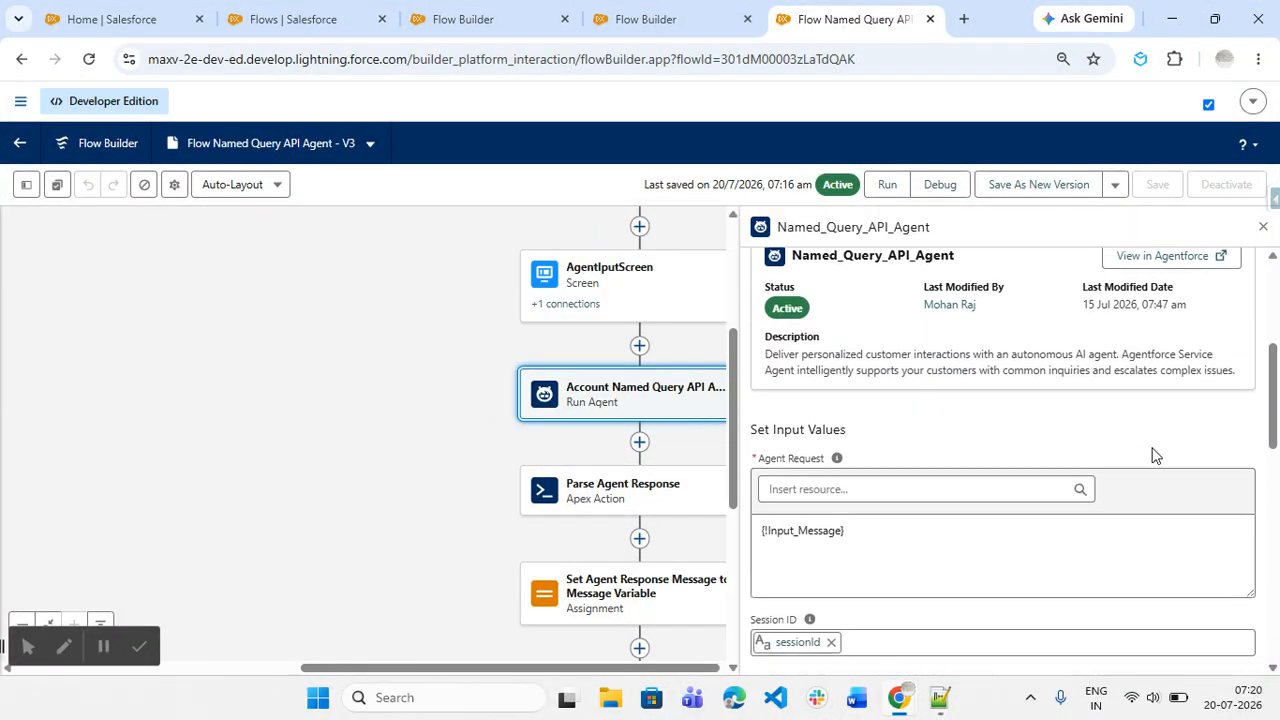
scroll(1016, 460, "down", 2)
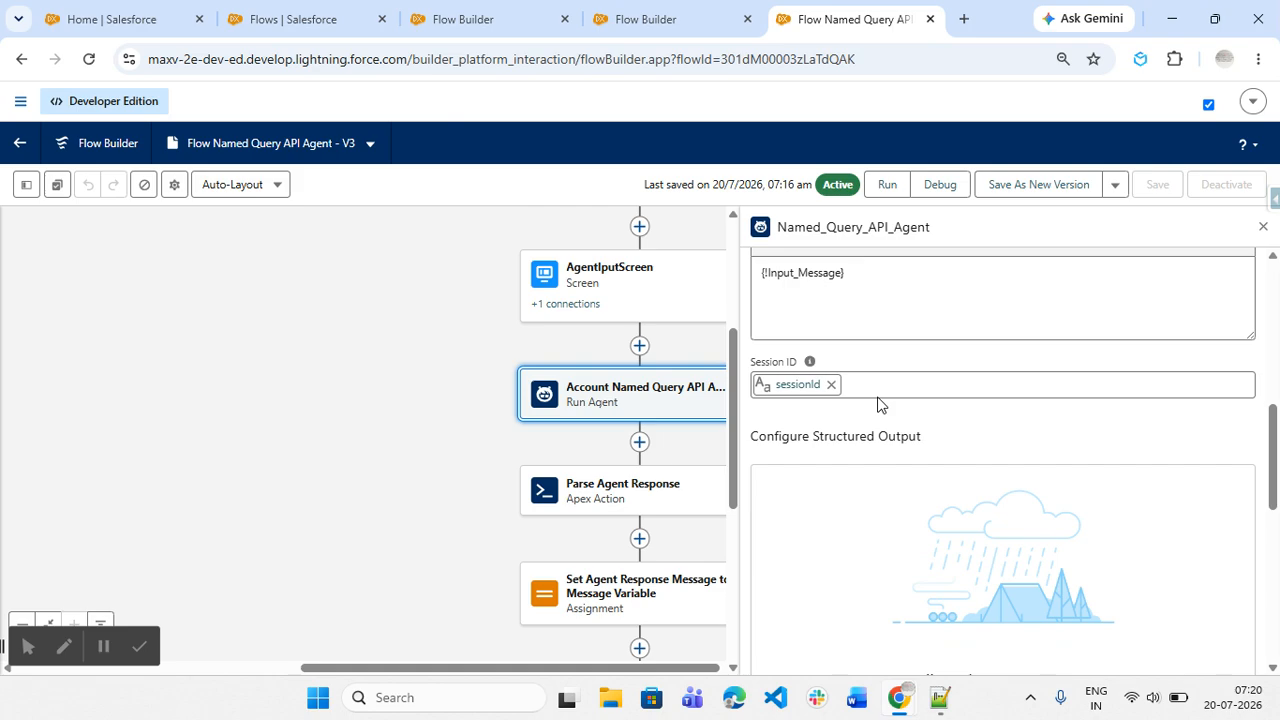
scroll(878, 404, "down", 4)
scroll(880, 400, "down", 1)
scroll(889, 420, "down", 1)
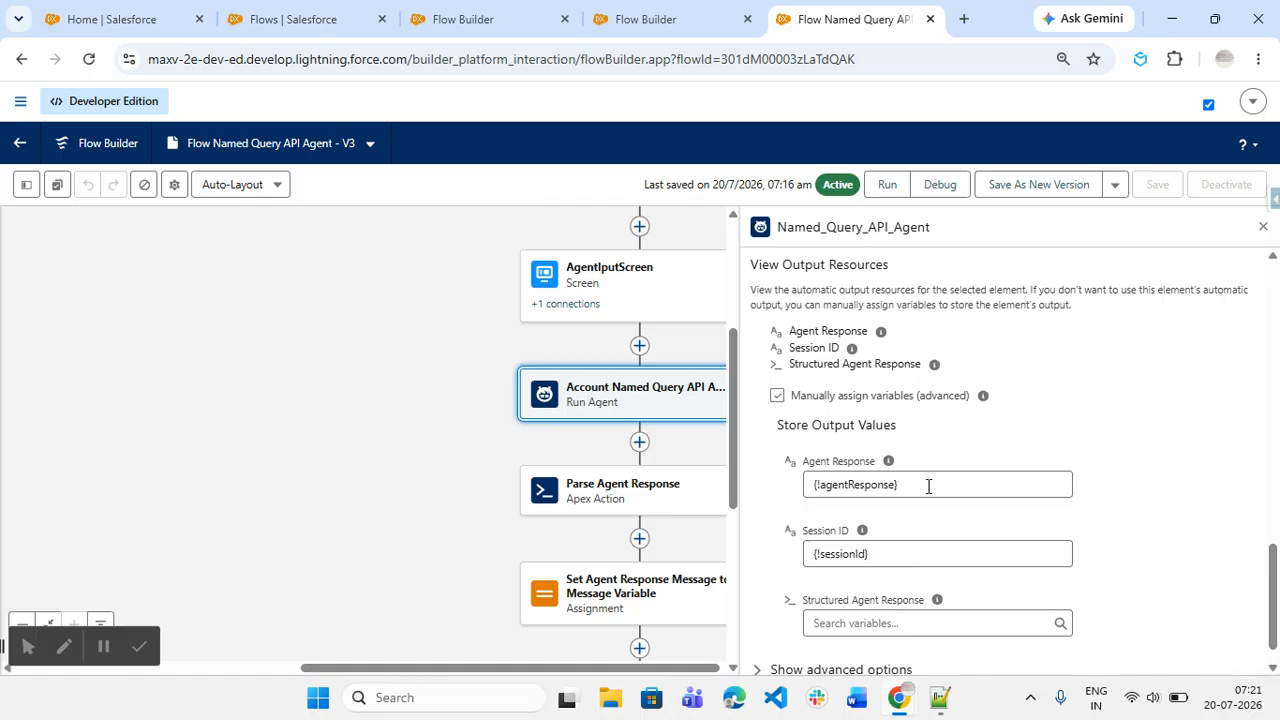
Step: Review the Parse Agent Response Apex action's jsonResponse input and message output
left_click(663, 496)
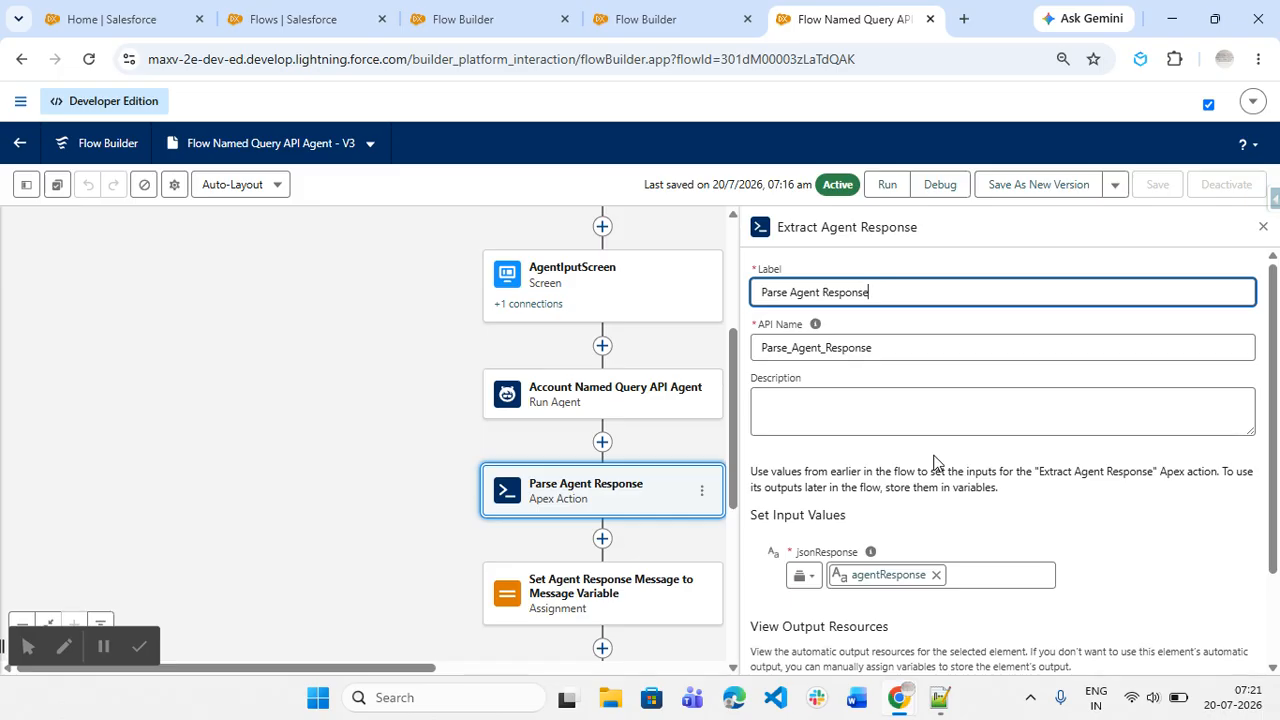
scroll(935, 462, "down", 1)
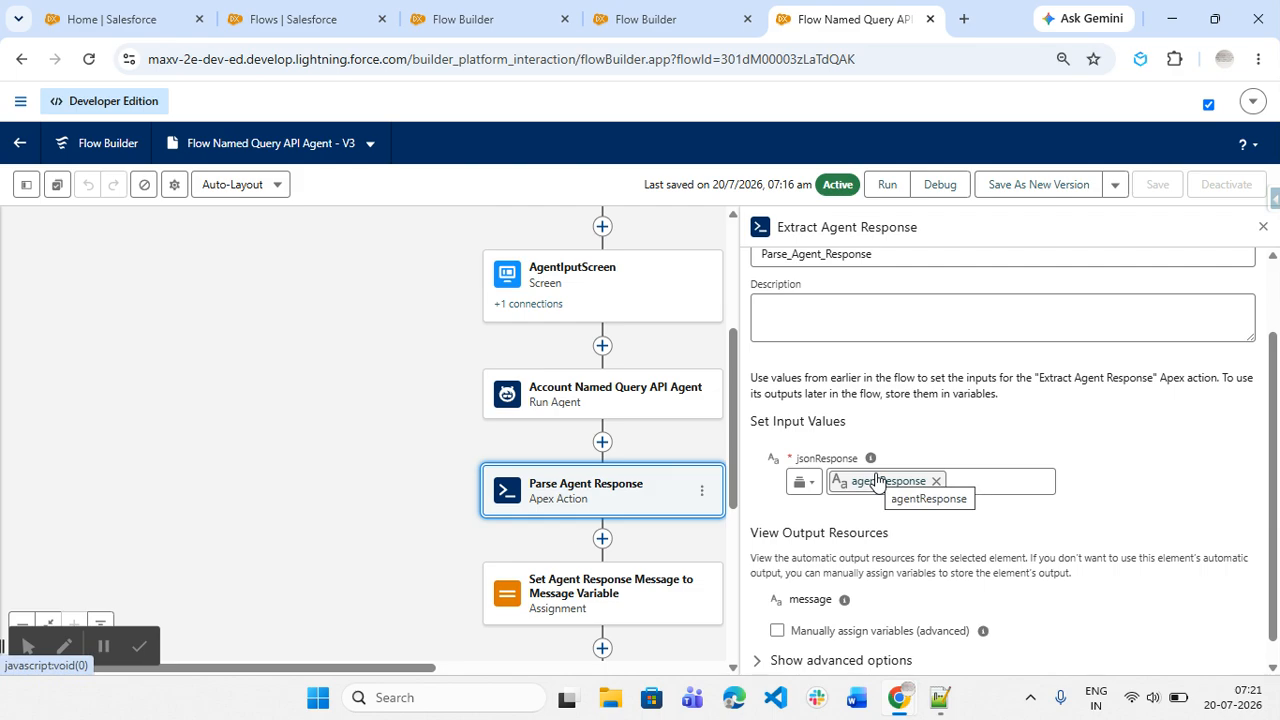
scroll(877, 481, "down", 1)
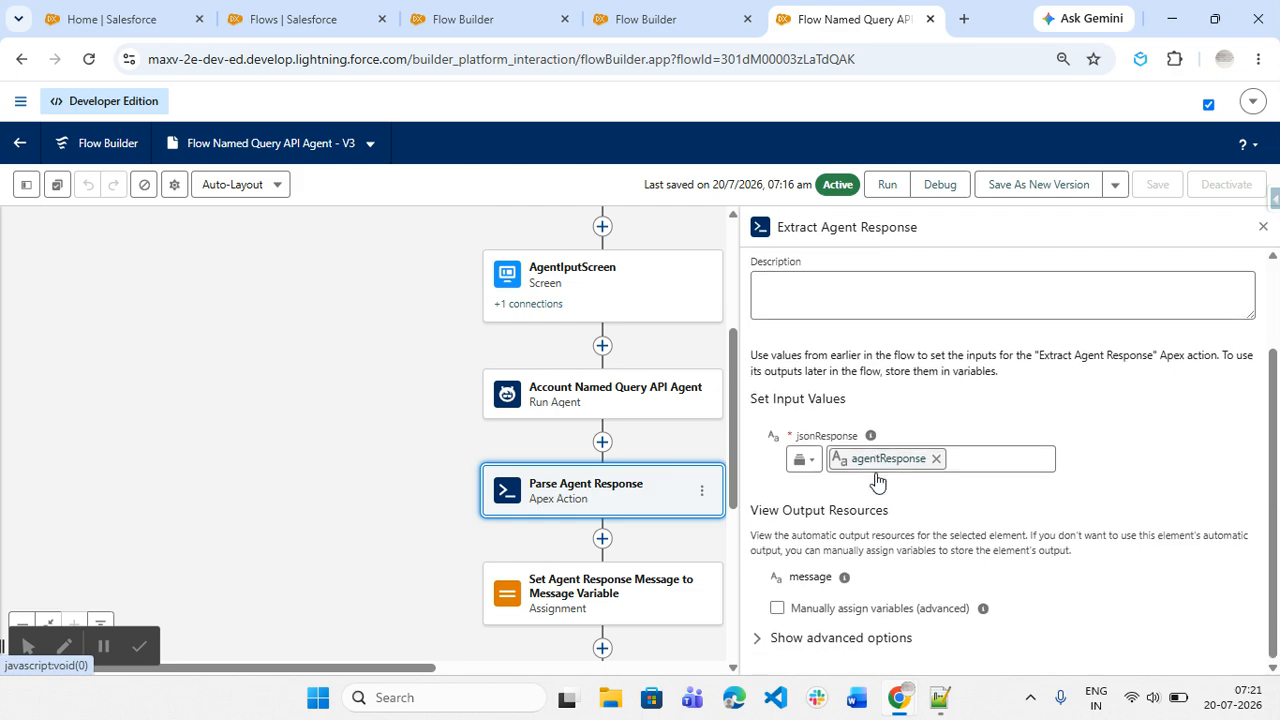
double_click(800, 577)
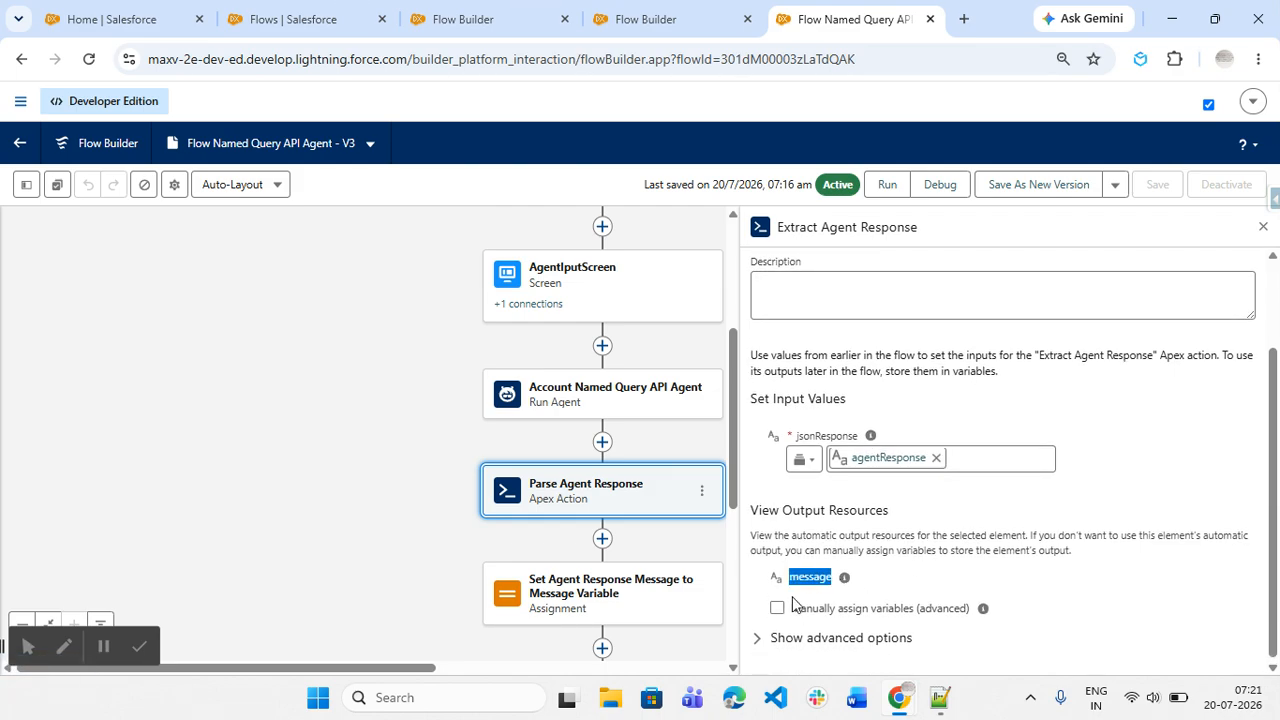
Step: Review the Assignment element that appends user and agent lines to the Message variable
left_click(614, 597)
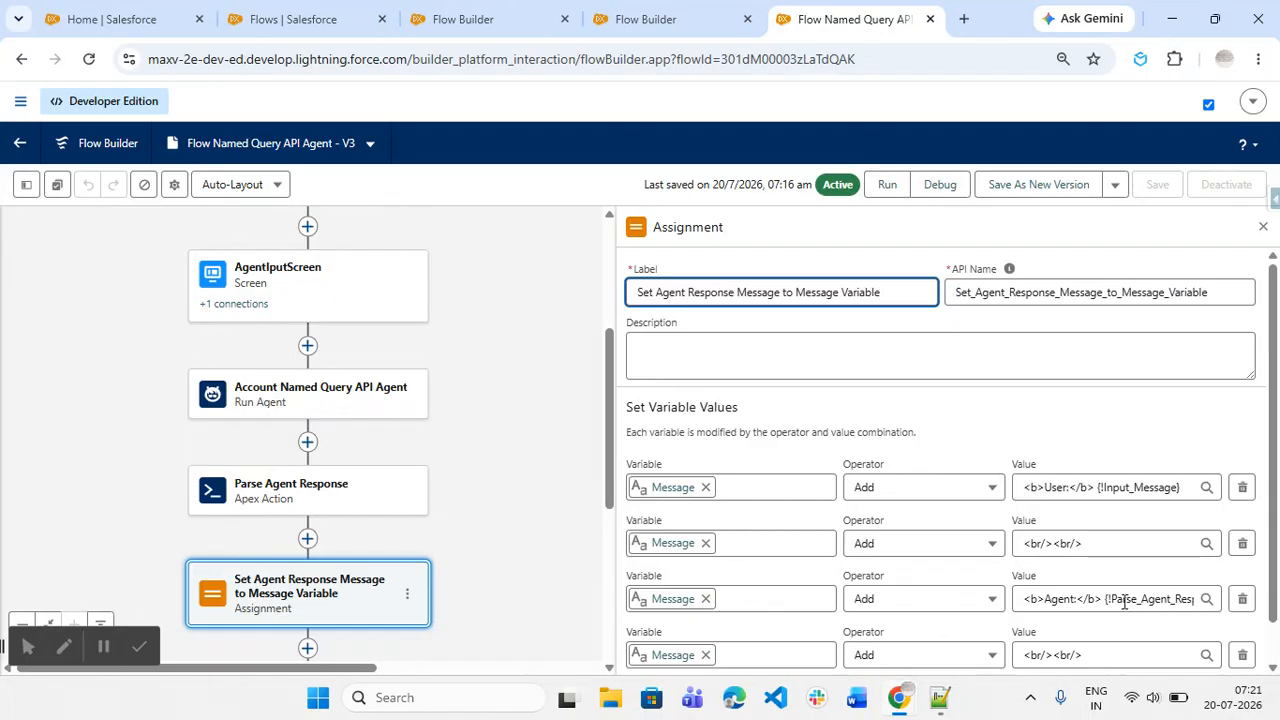
scroll(1123, 599, "down", 1)
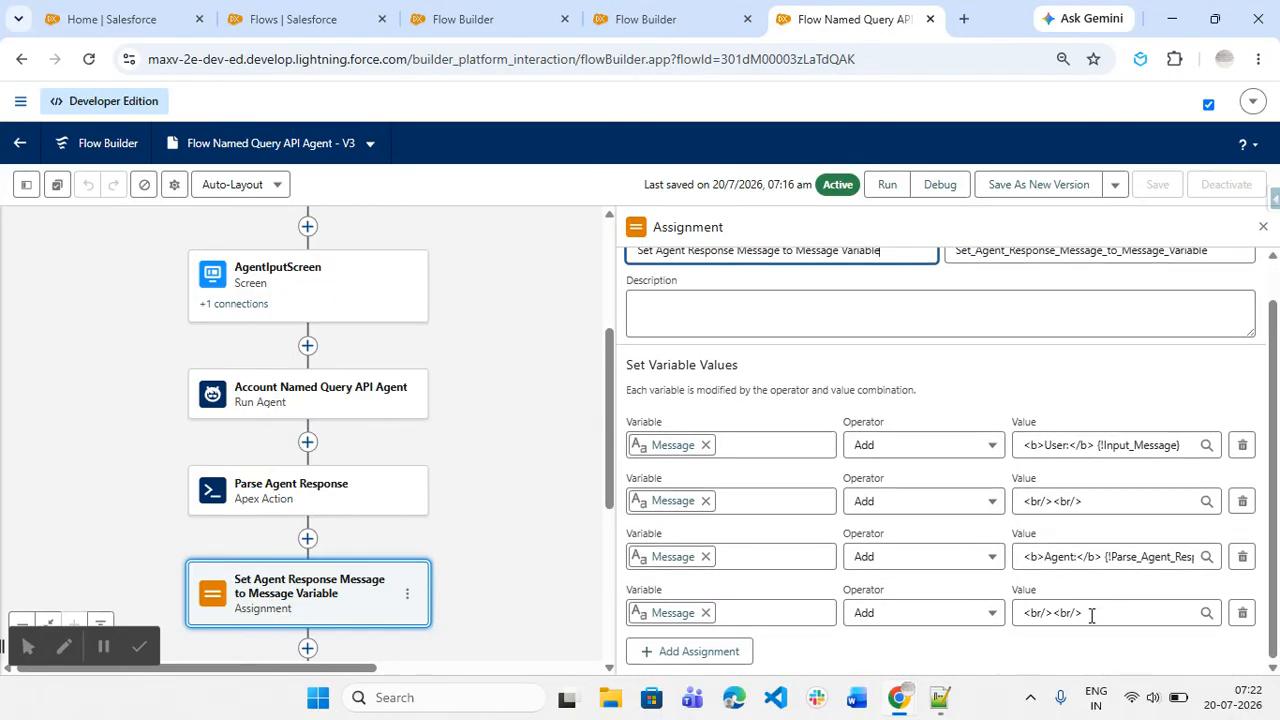
scroll(530, 502, "up", 1)
scroll(500, 502, "up", 1)
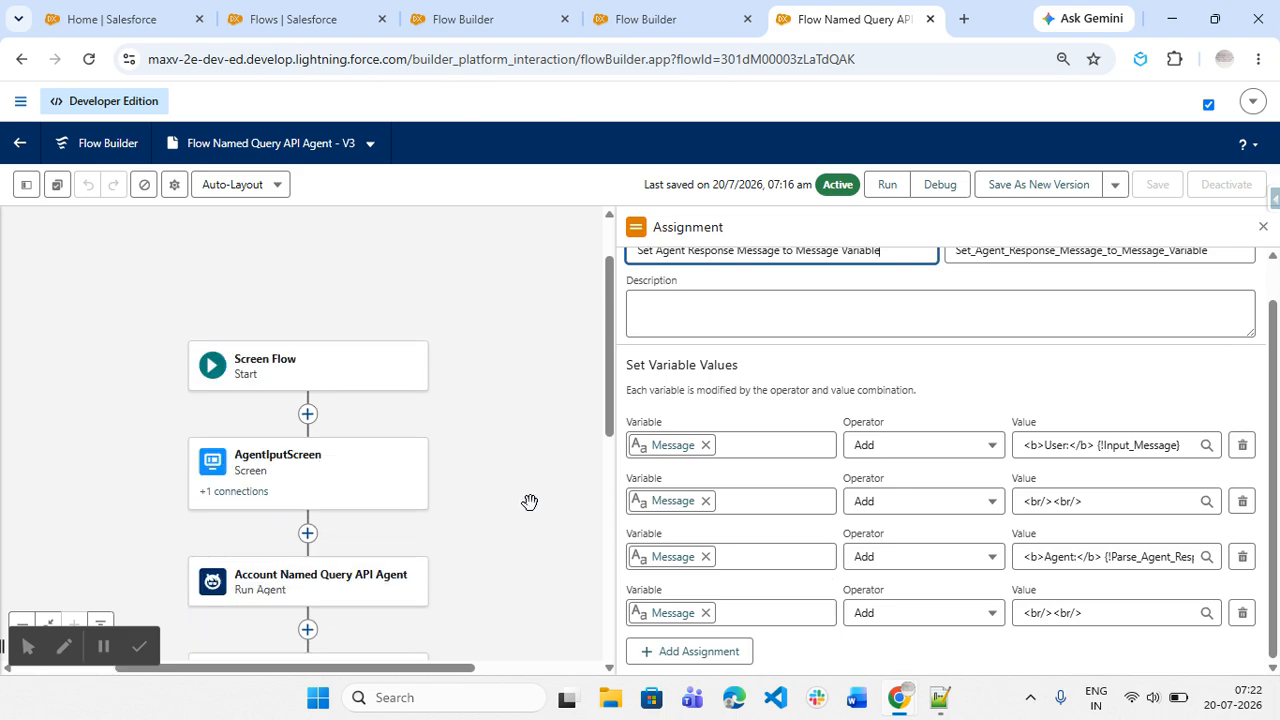
scroll(340, 495, "down", 5)
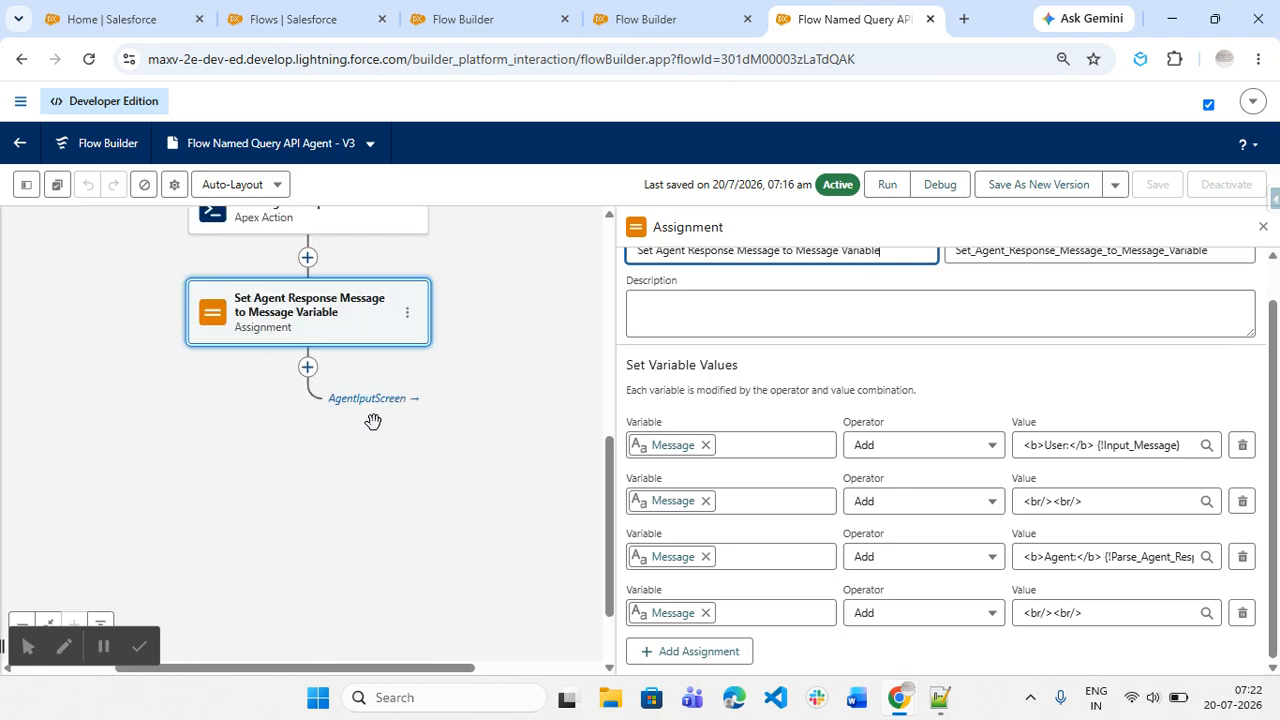
scroll(374, 434, "up", 4)
Step: Inspect the Display Text component showing {!Message} on the AgentIputScreen screen and close it
left_click(320, 472)
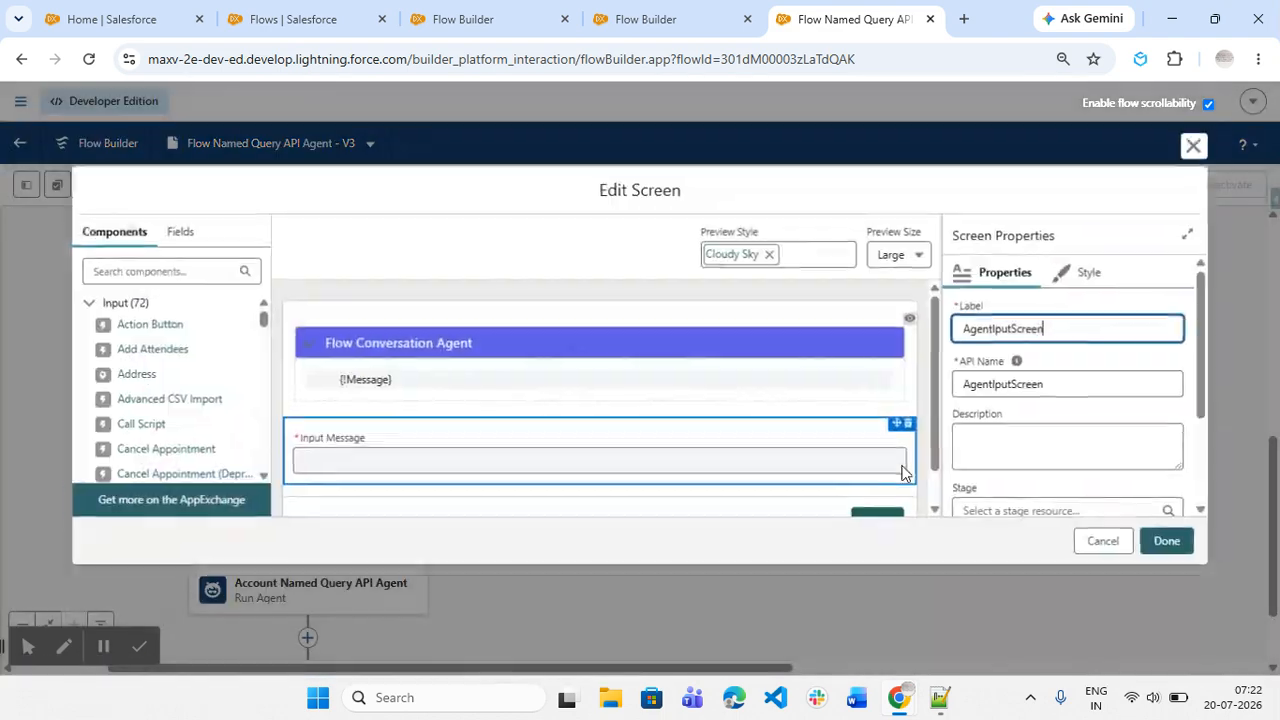
left_click(586, 394)
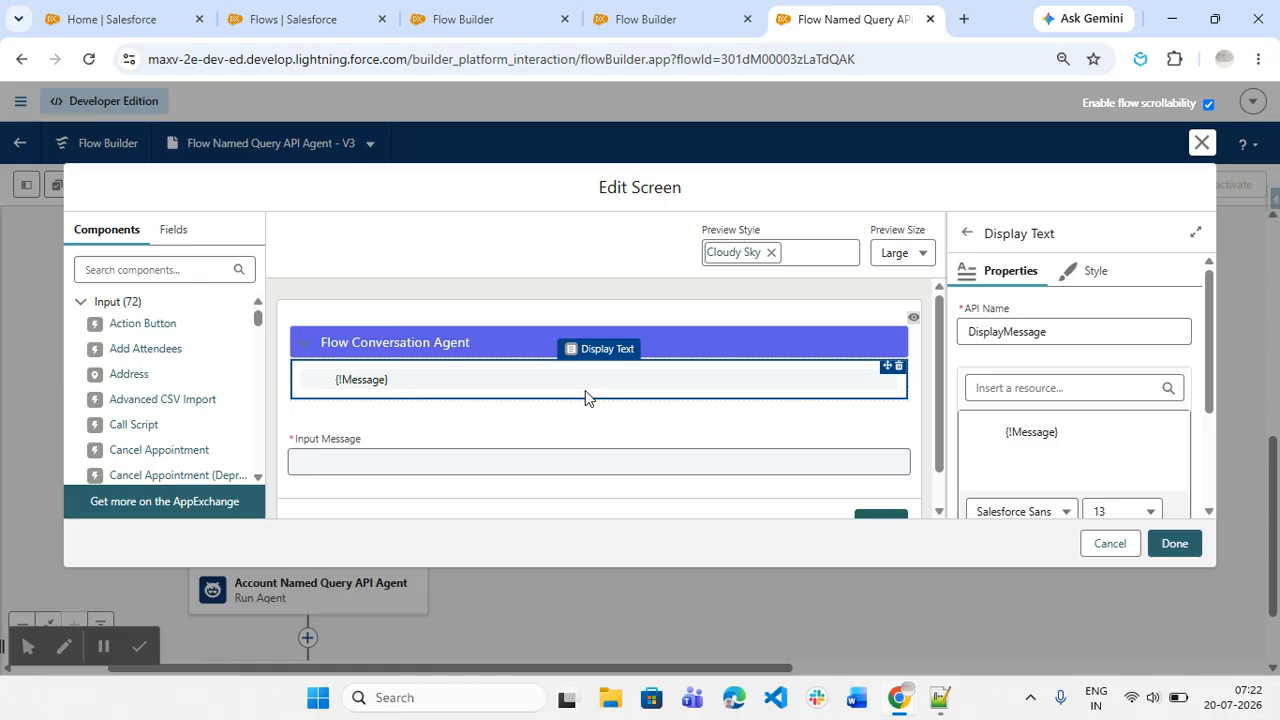
left_click(1124, 556)
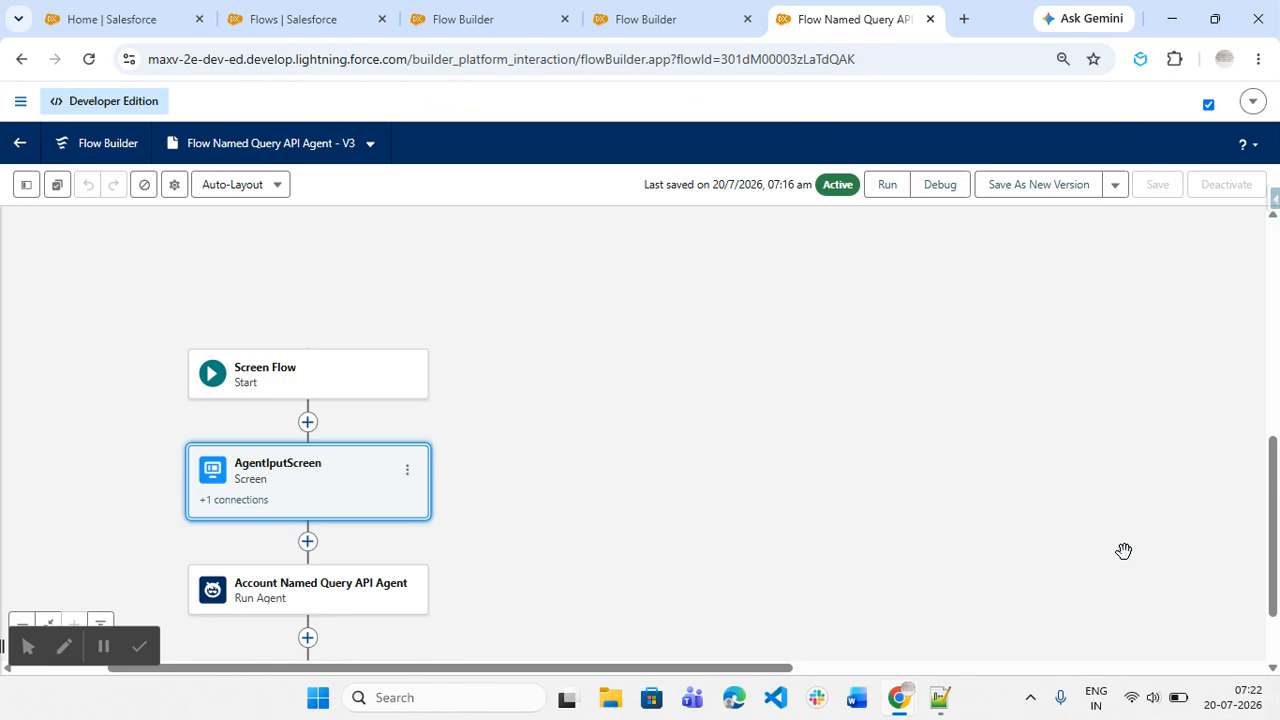
Step: On the Home page, send the message "fetch account details related to test account" to the Flow Conversation Agent
left_click(76, 14)
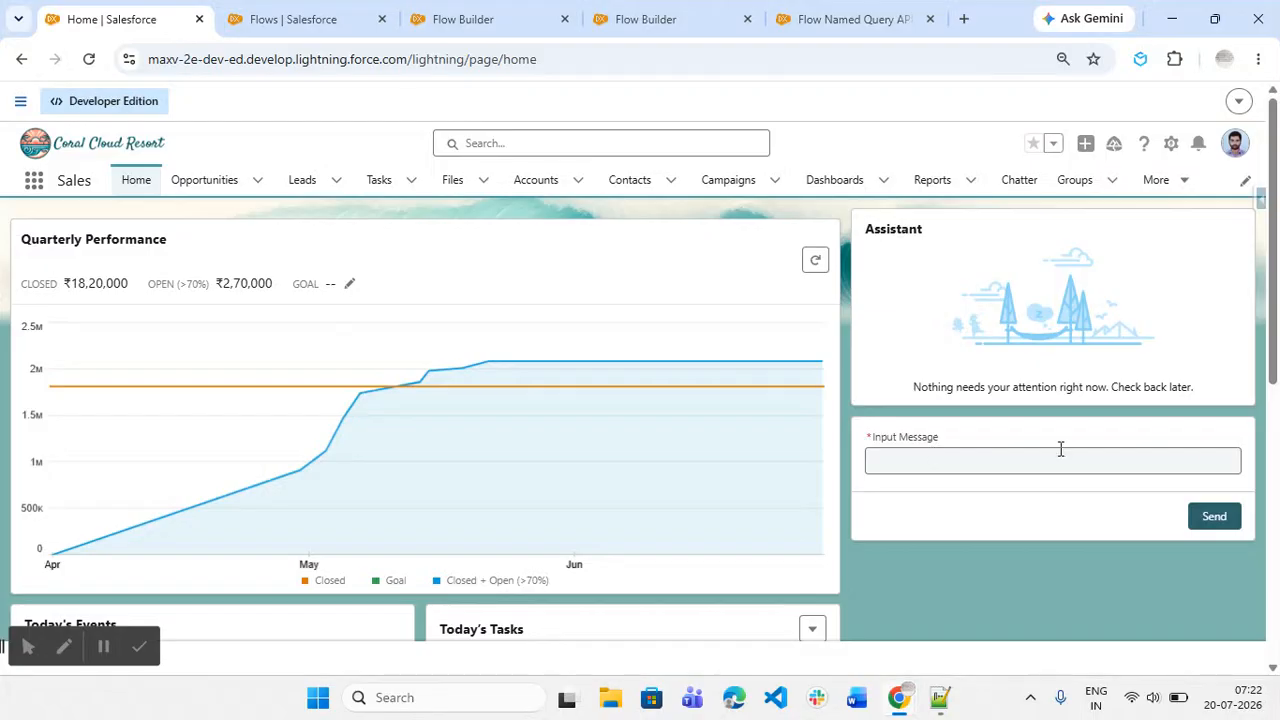
left_click(1004, 464)
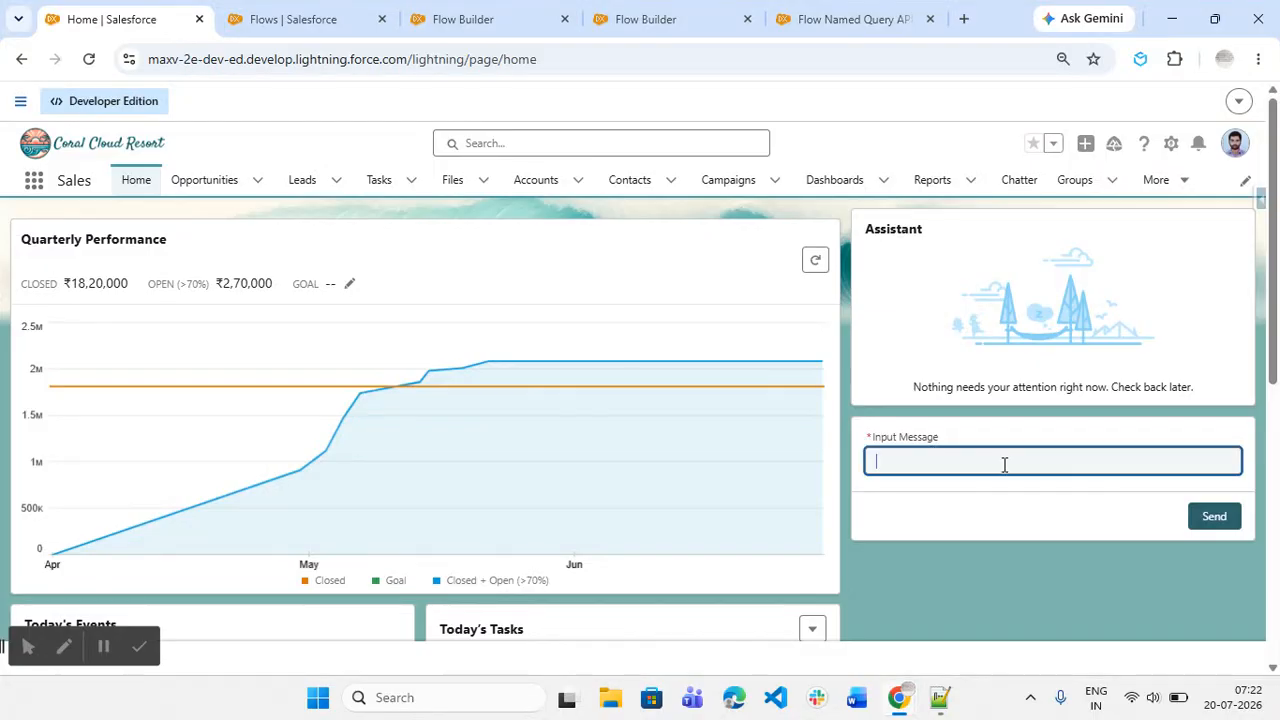
type("fetch account details related to test a")
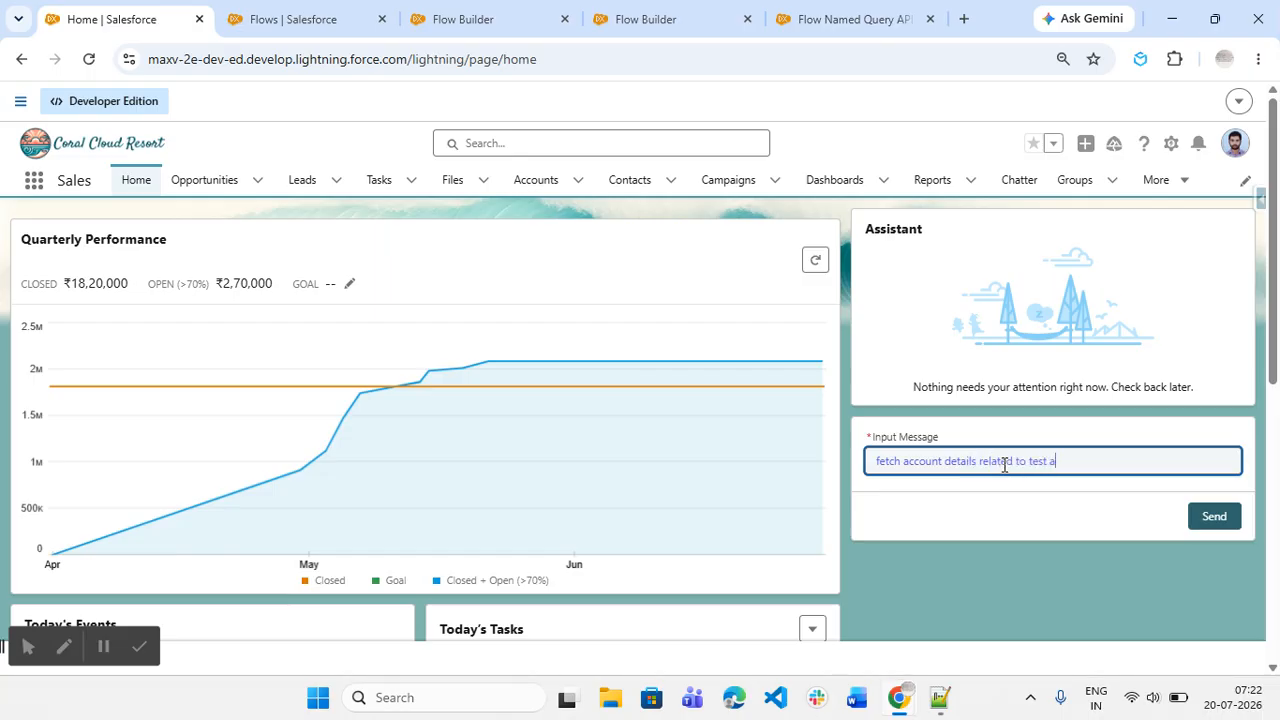
type("ccount")
left_click(1037, 510)
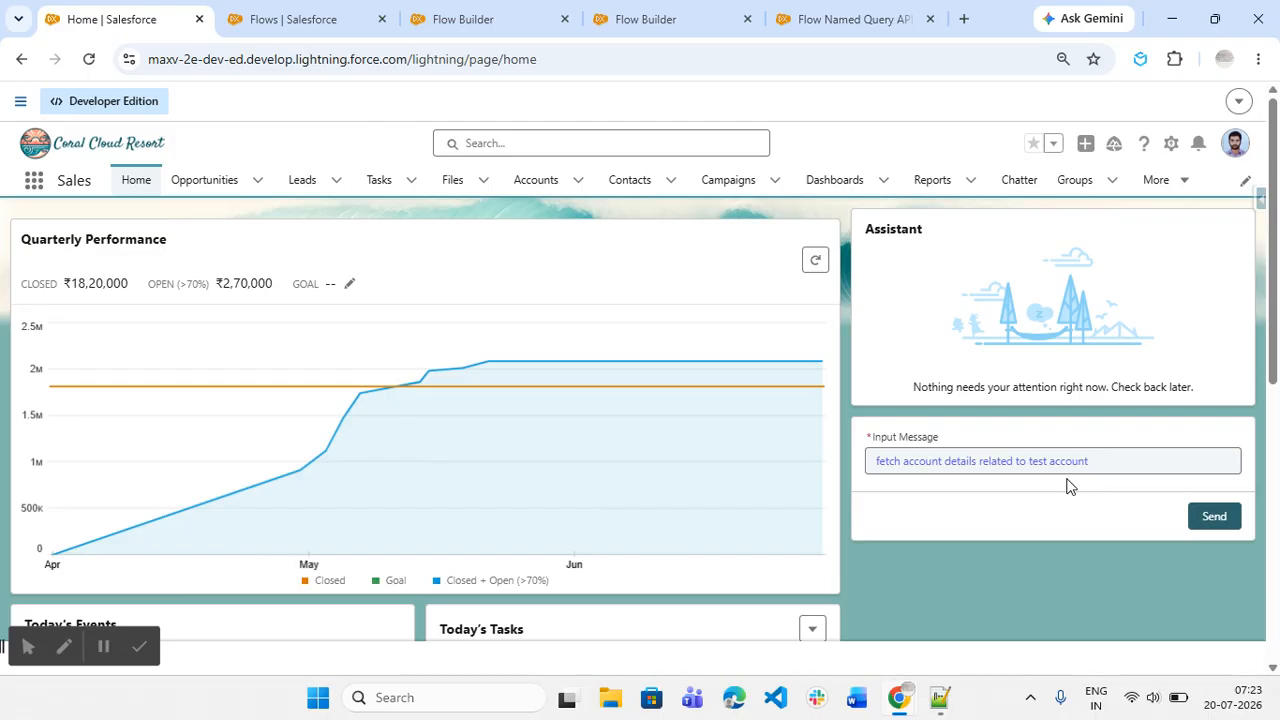
left_click(1220, 518)
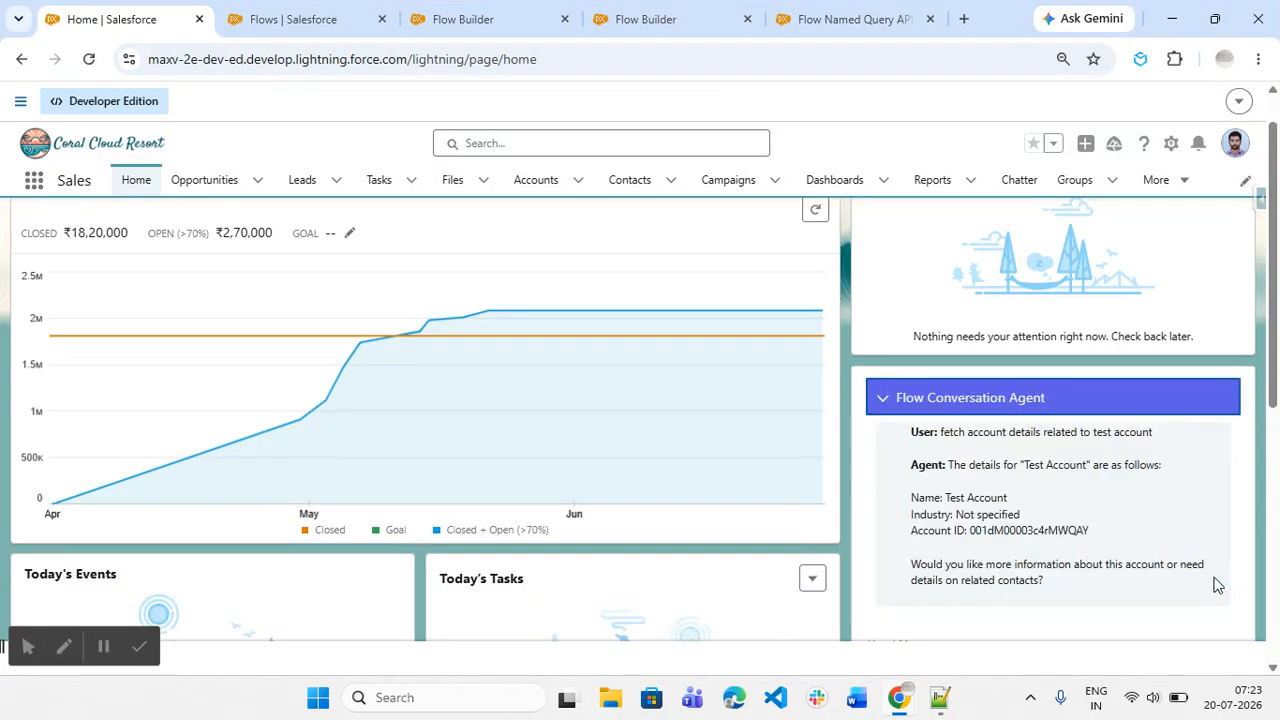
Step: Read the agent's reply about the test account in the conversation panel
scroll(1197, 541, "down", 1)
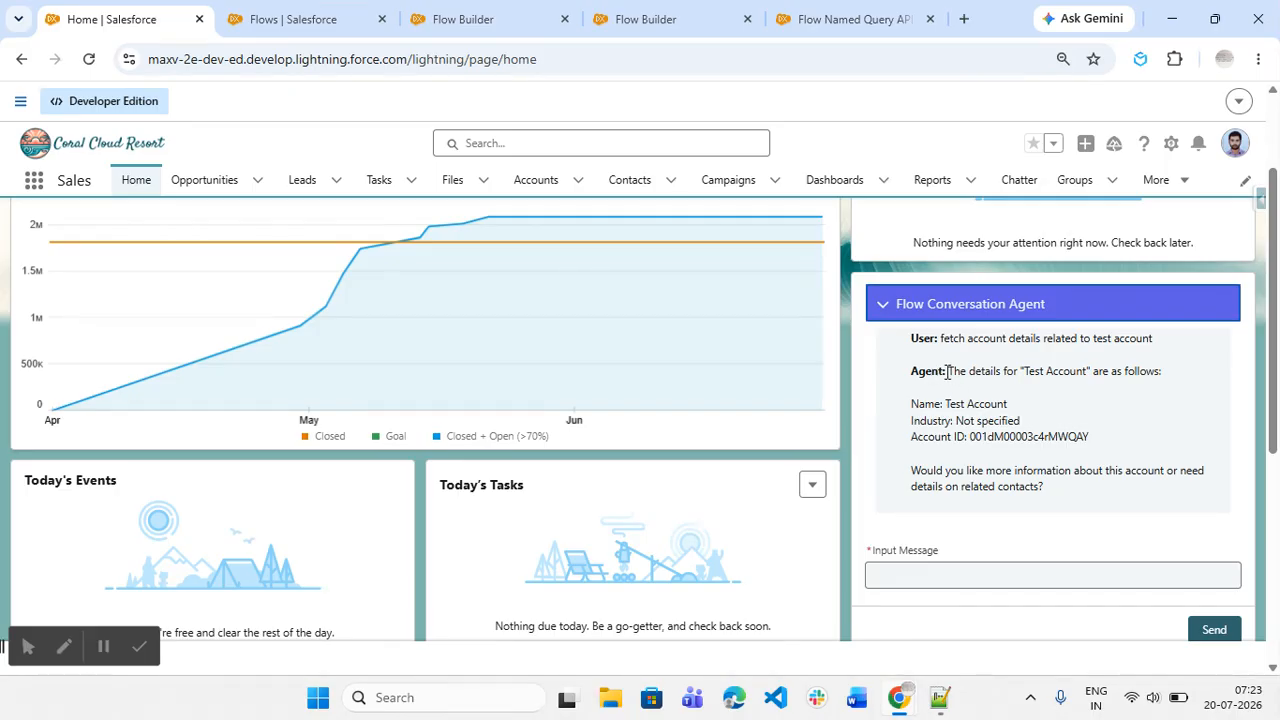
left_click_drag(946, 371, 1075, 505)
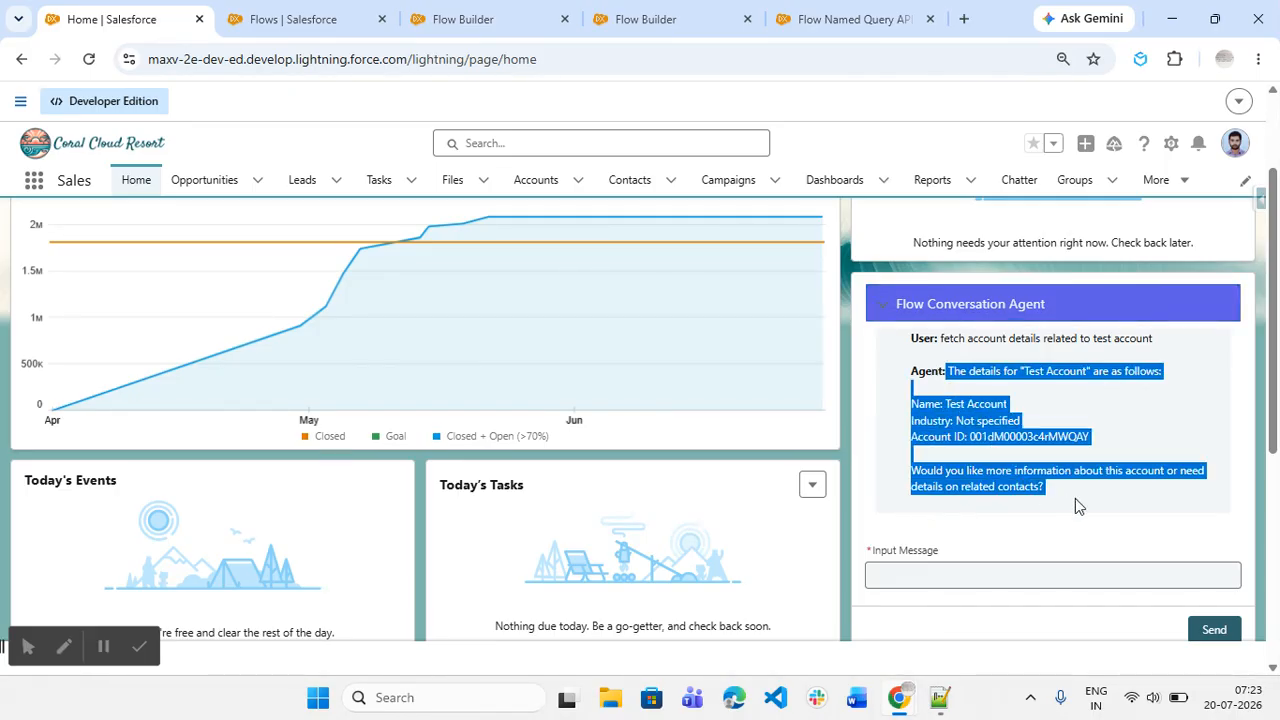
left_click(1046, 486)
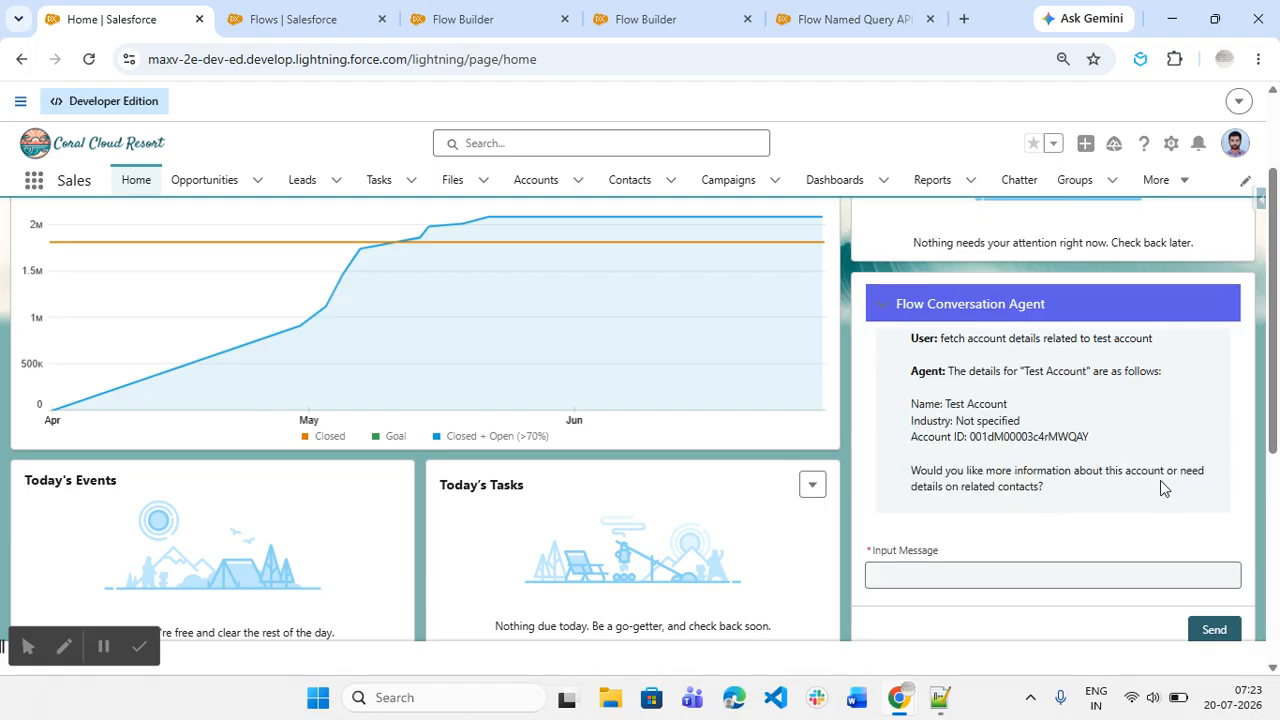
Step: Send the follow-up message "Yes need details on related contact" to the agent and view its reply
left_click(1049, 577)
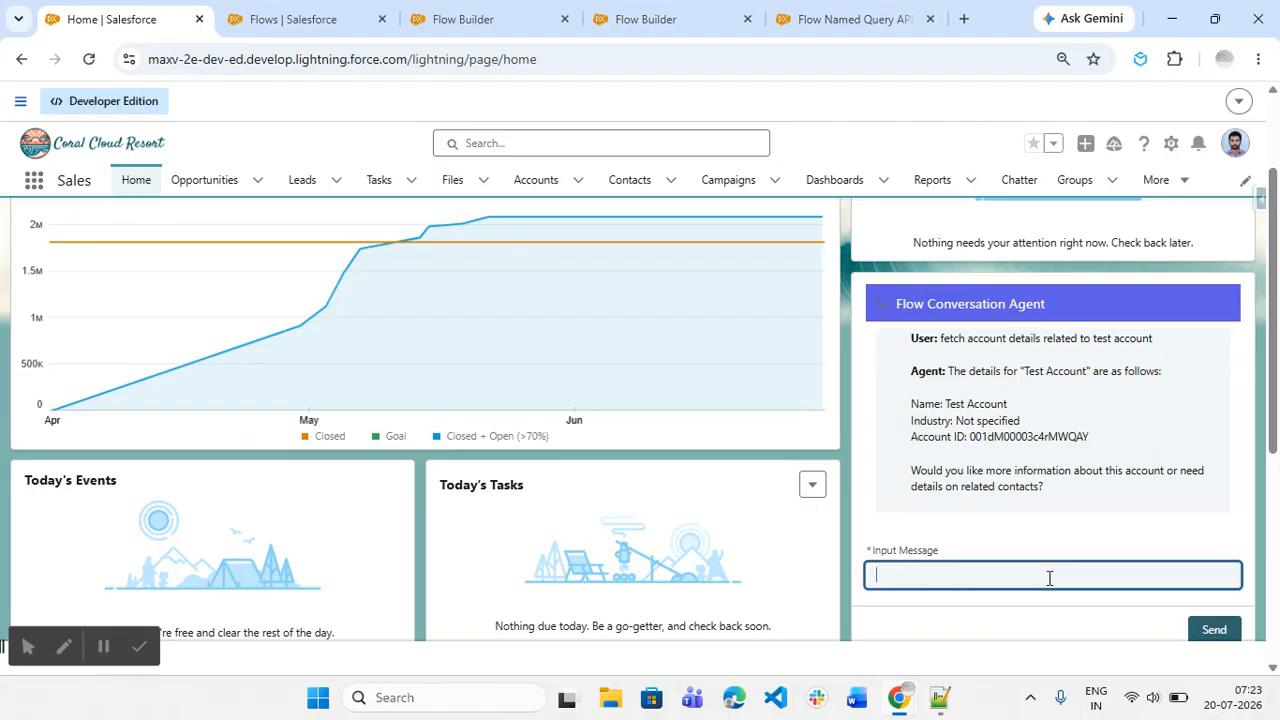
type("Yes need details on related contact")
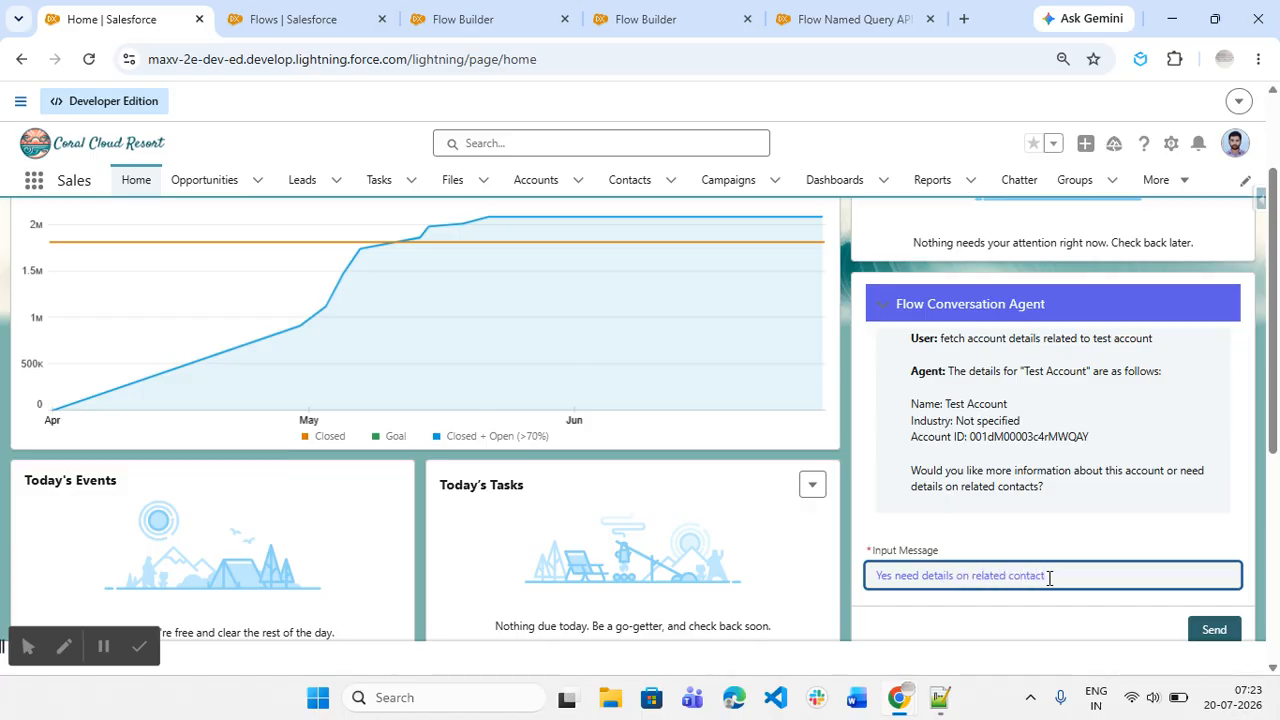
left_click(1060, 612)
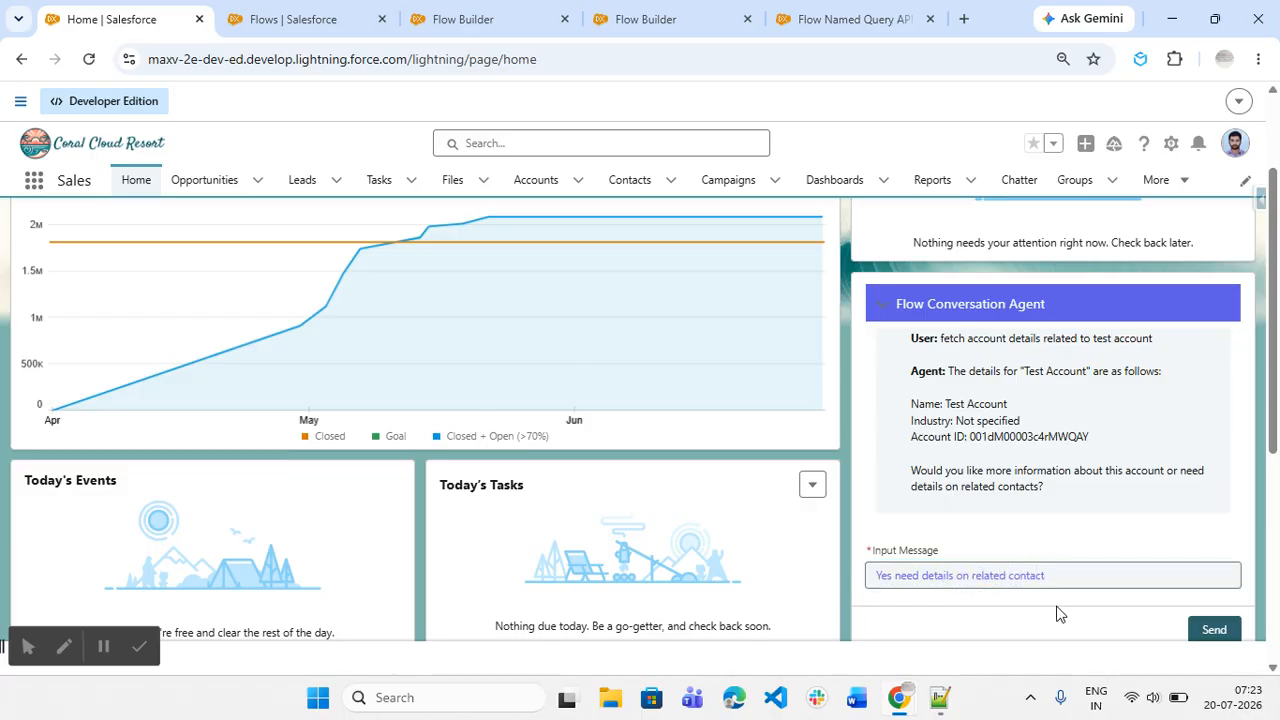
left_click(1214, 630)
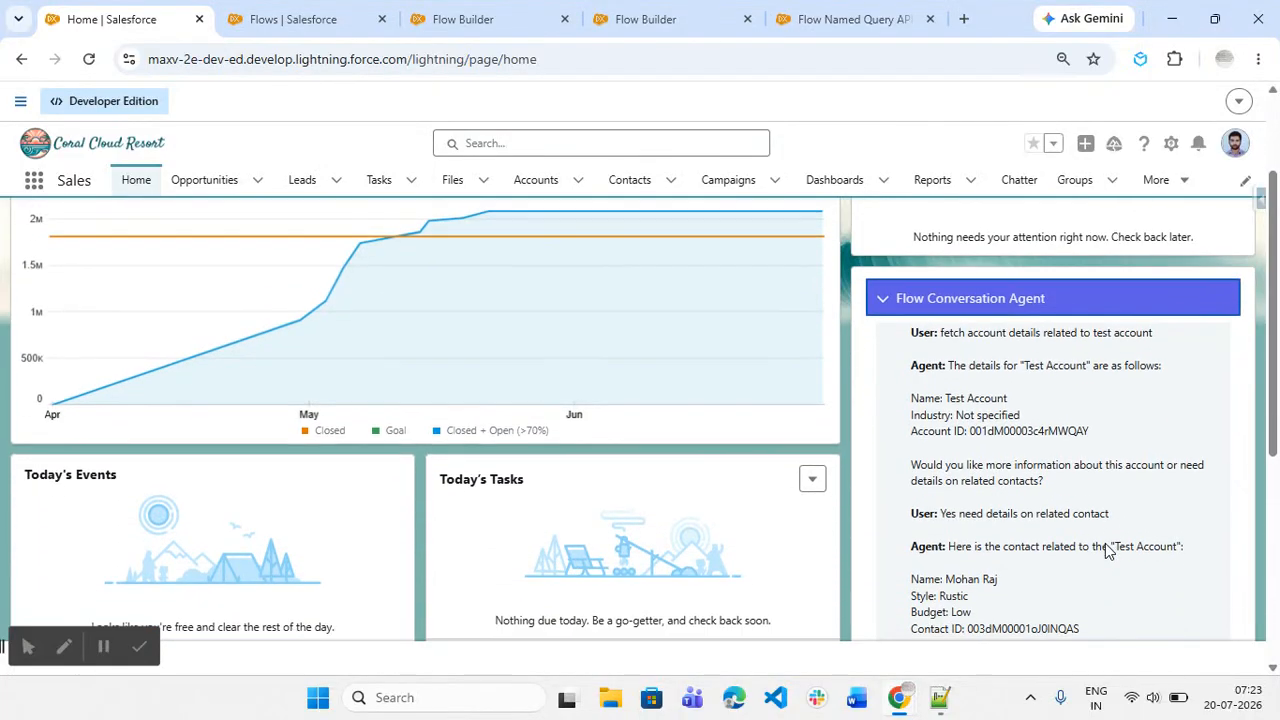
scroll(1106, 550, "down", 1)
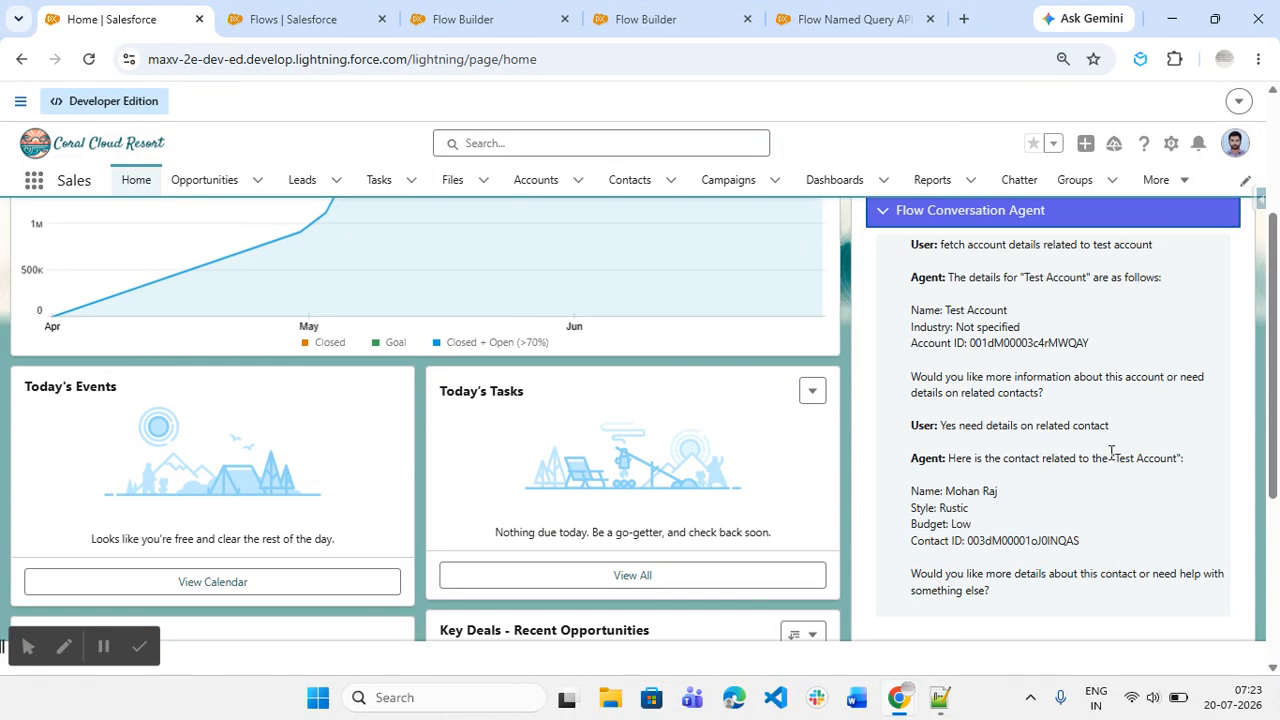